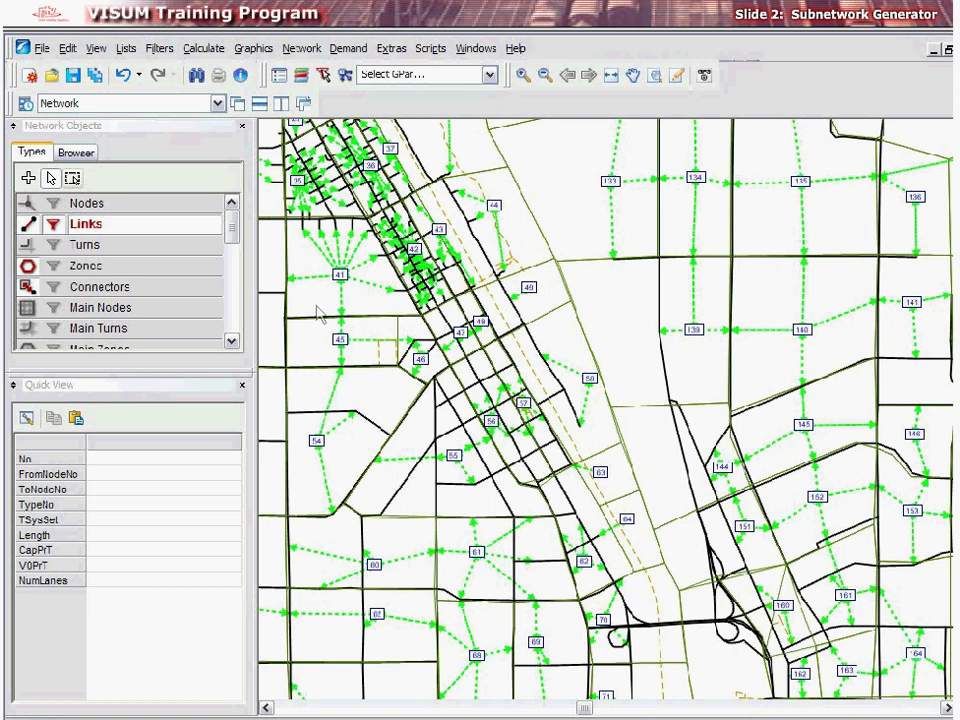
Switch to spatial selection mode for the network objects
left_click(72, 178)
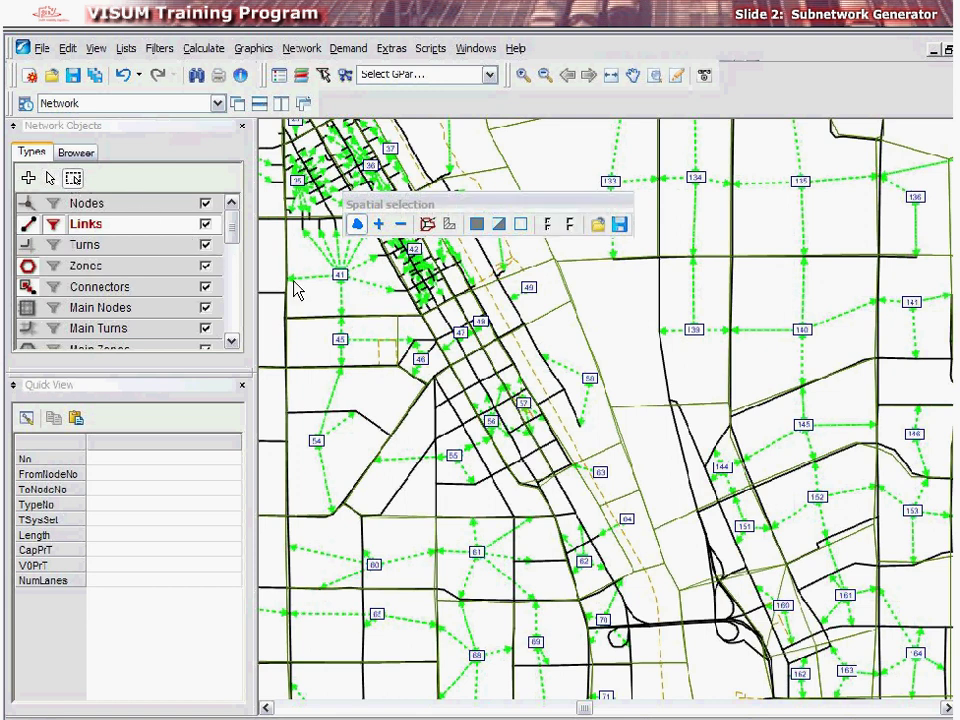
Try a rectangular selection of the central street grid, and clear that selection
left_click_drag(349, 308, 600, 515)
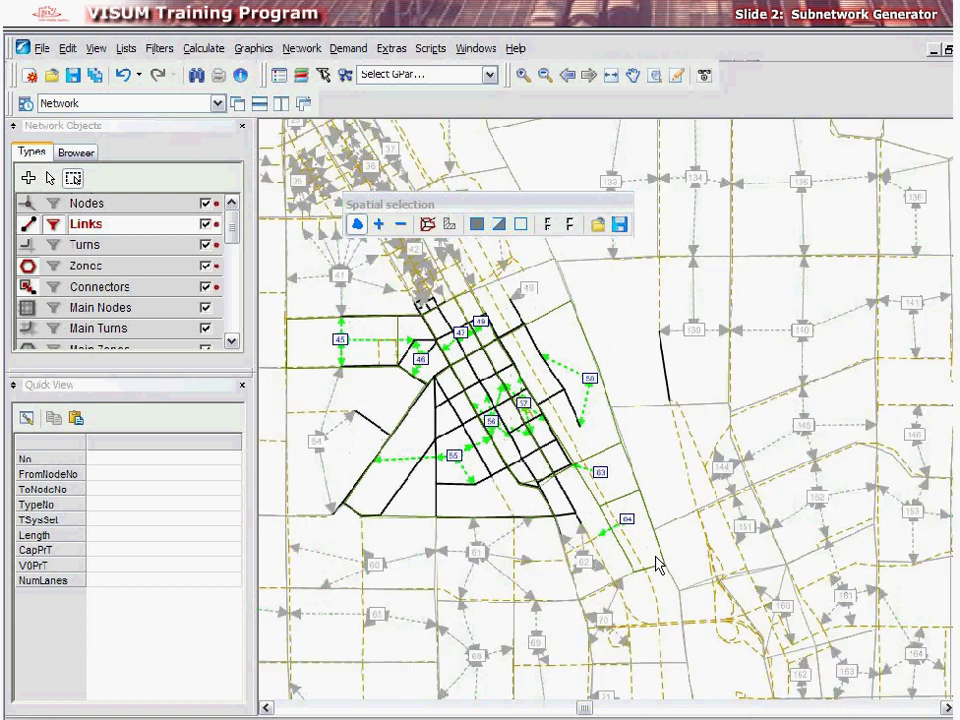
key("ctrl")
left_click(392, 312)
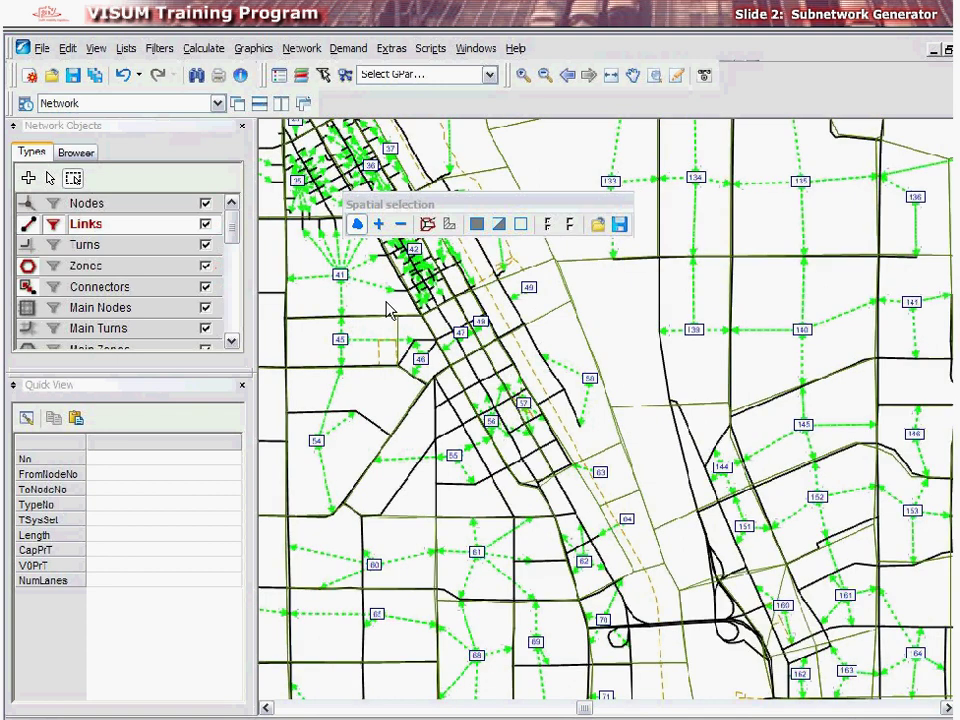
Select the diagonal downtown street grid, including zones 47, 48, 56 and 57, with a four-cornered polygon
left_click(388, 305)
left_click(489, 509)
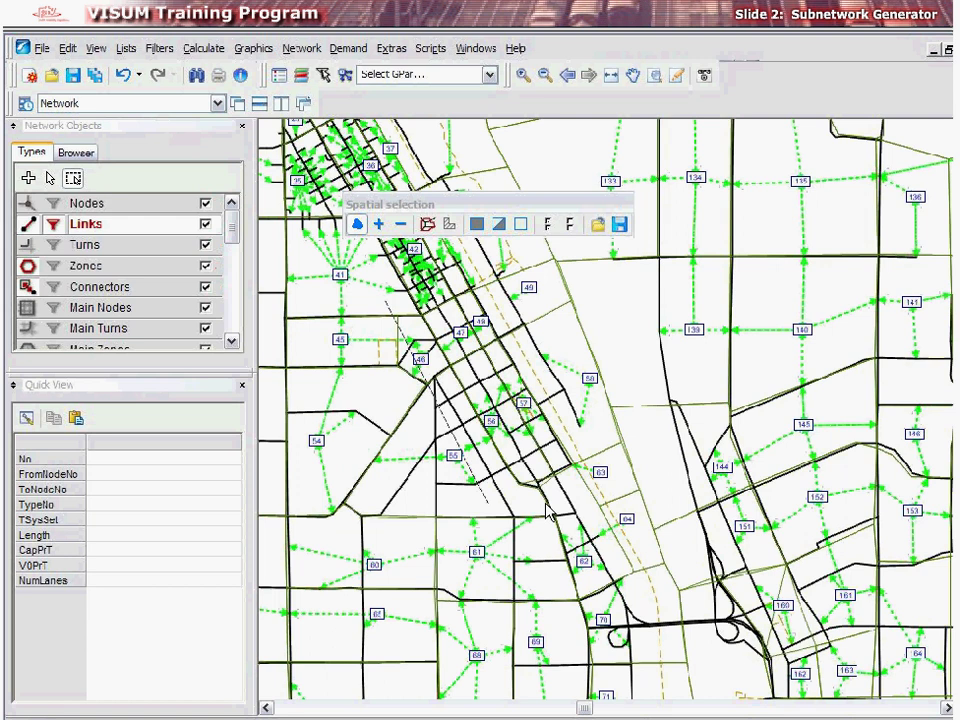
left_click(605, 492)
double_click(481, 267)
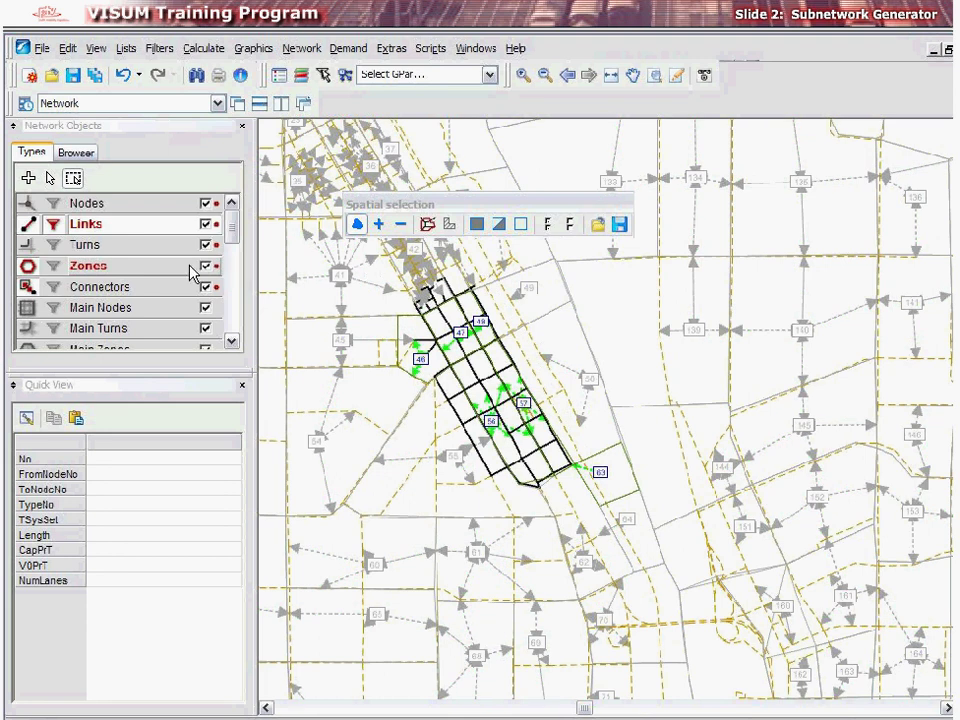
Make zones the active object type and toggle zones 49 and 58 individually, leaving both out of the selection
left_click(131, 267)
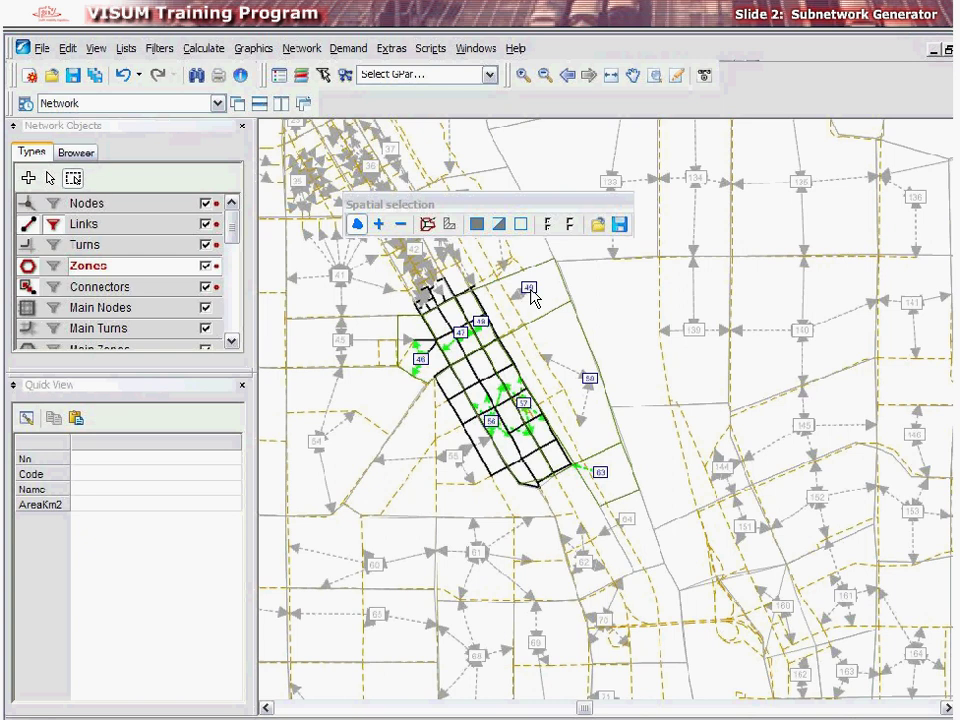
left_click(531, 294)
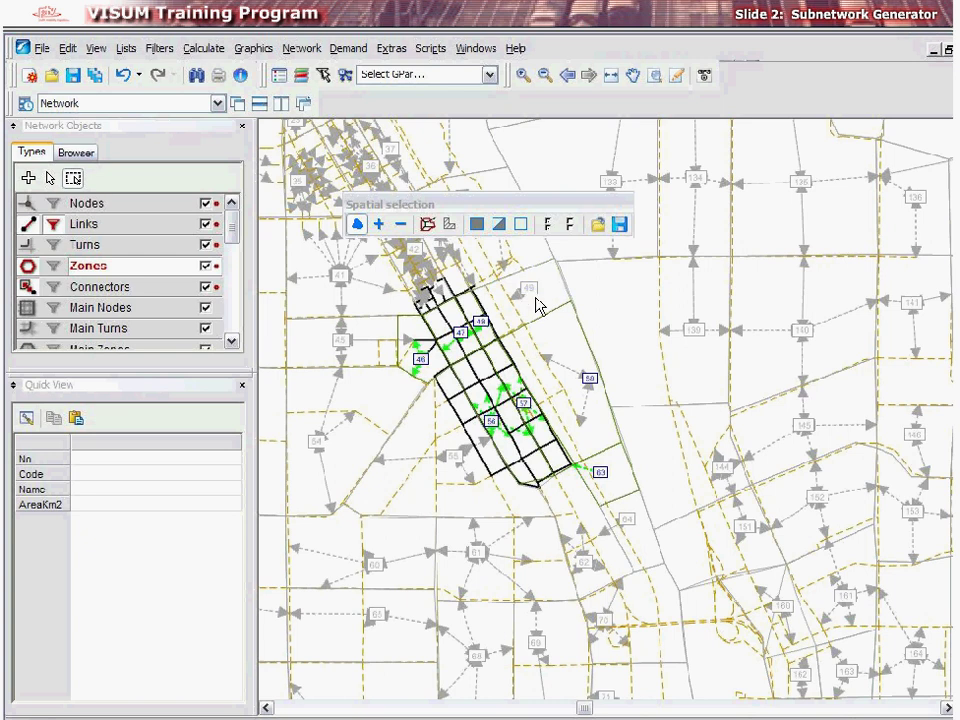
left_click(590, 382)
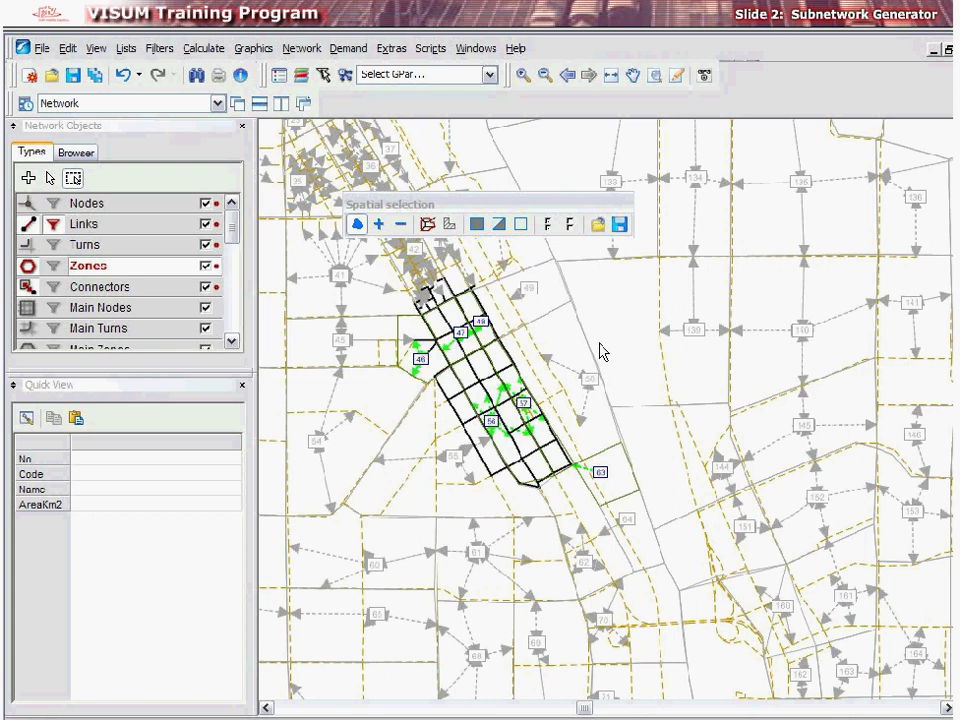
Save the active network objects to a file named Subnetwork
left_click(620, 226)
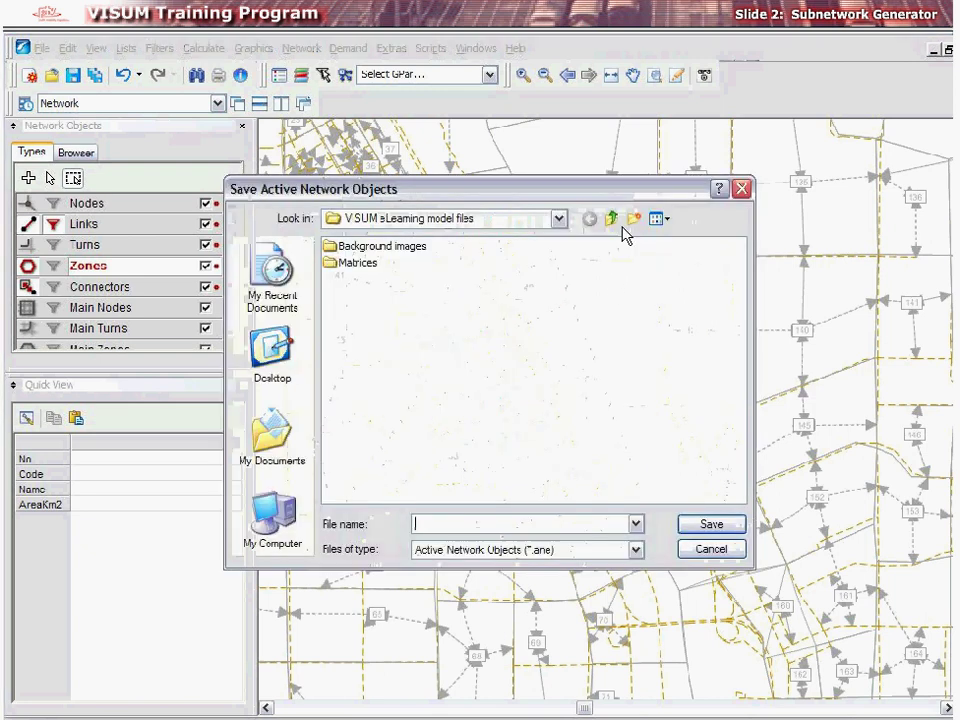
type("Subnetwork")
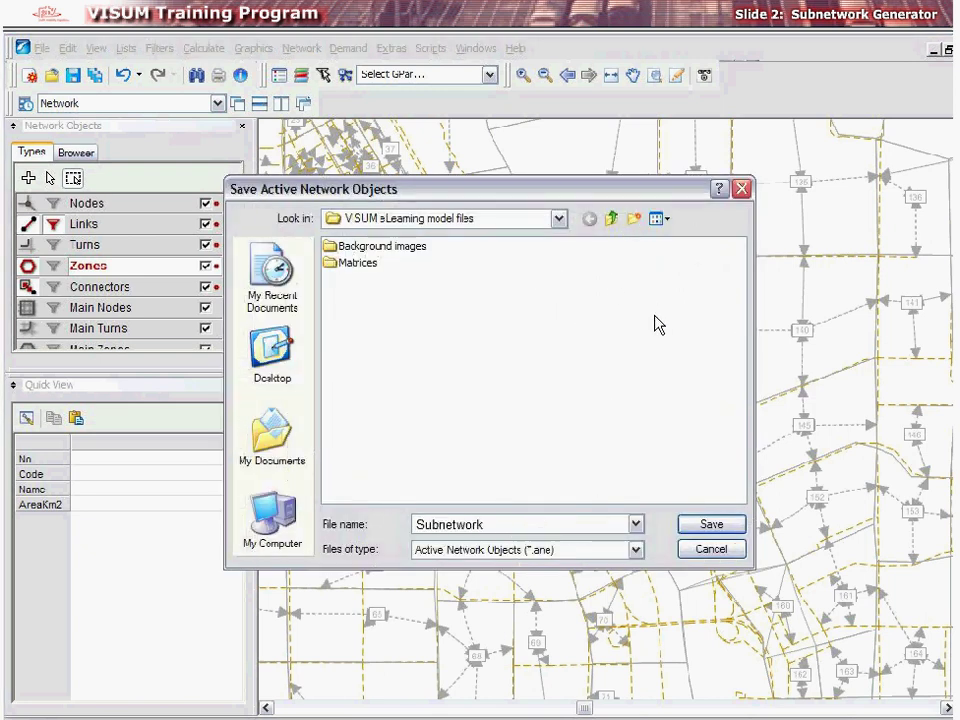
left_click(730, 525)
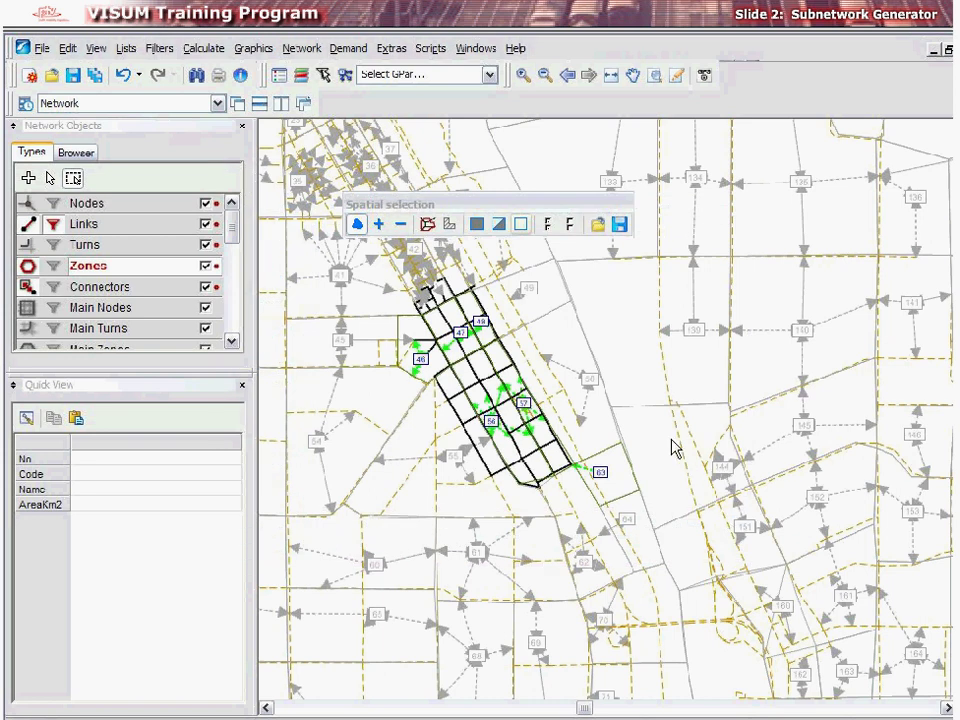
Set all network objects inactive and reload the saved selection from Subnetwork.ane
left_click(521, 225)
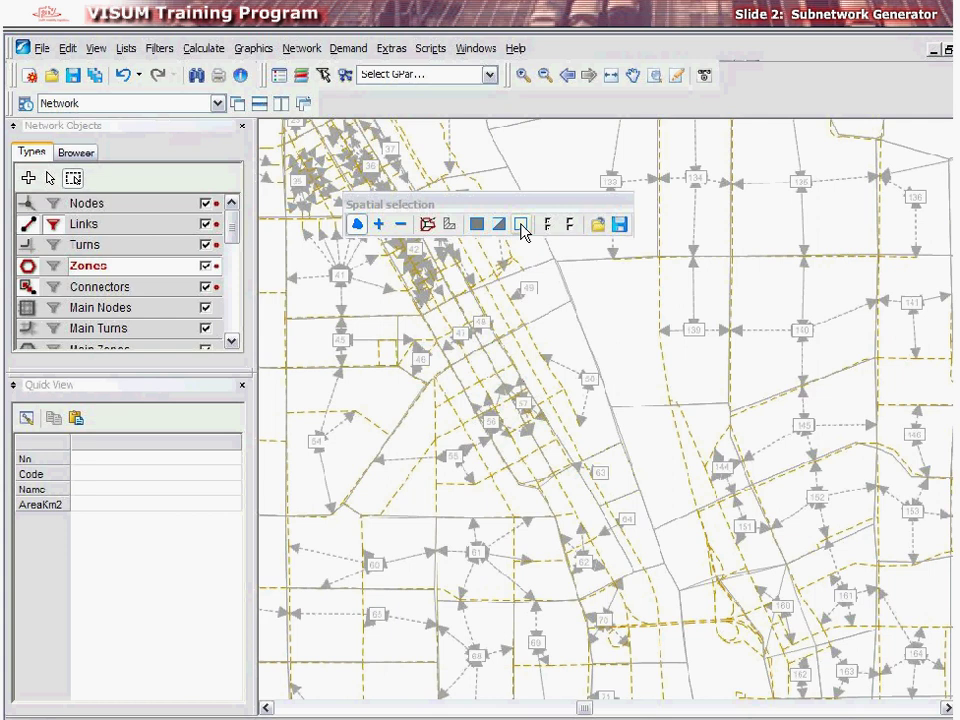
left_click(597, 225)
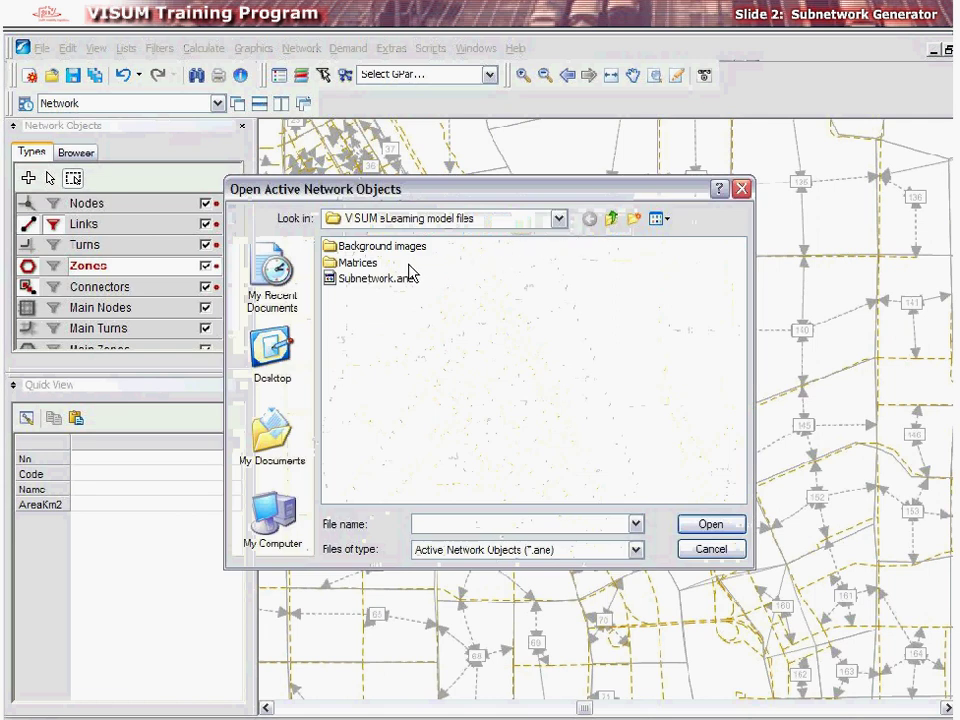
left_click(352, 279)
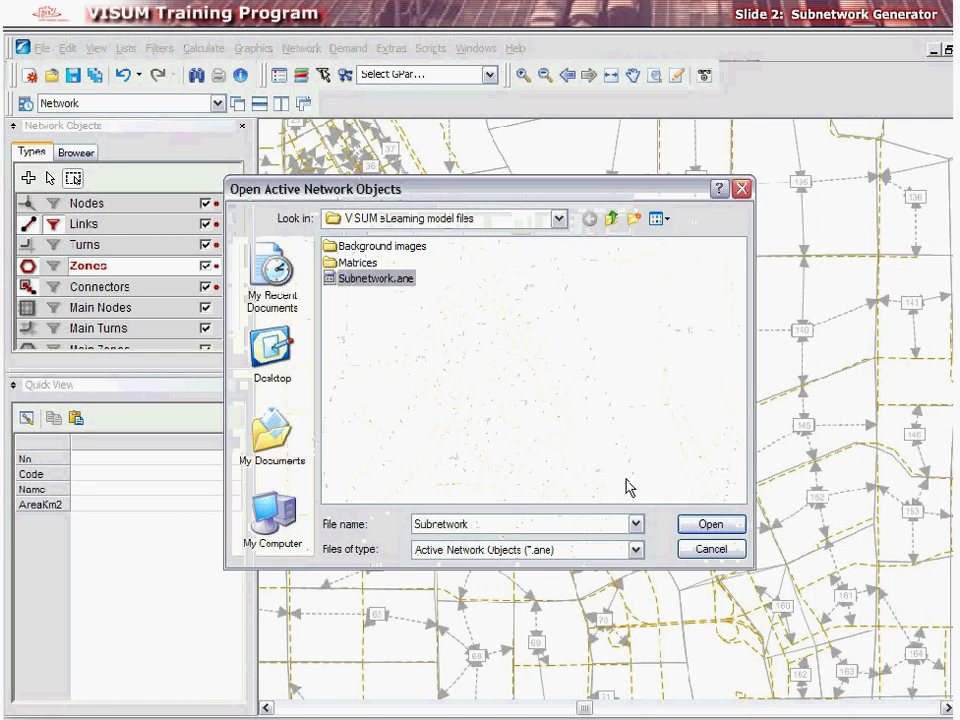
left_click(695, 526)
left_click(553, 494)
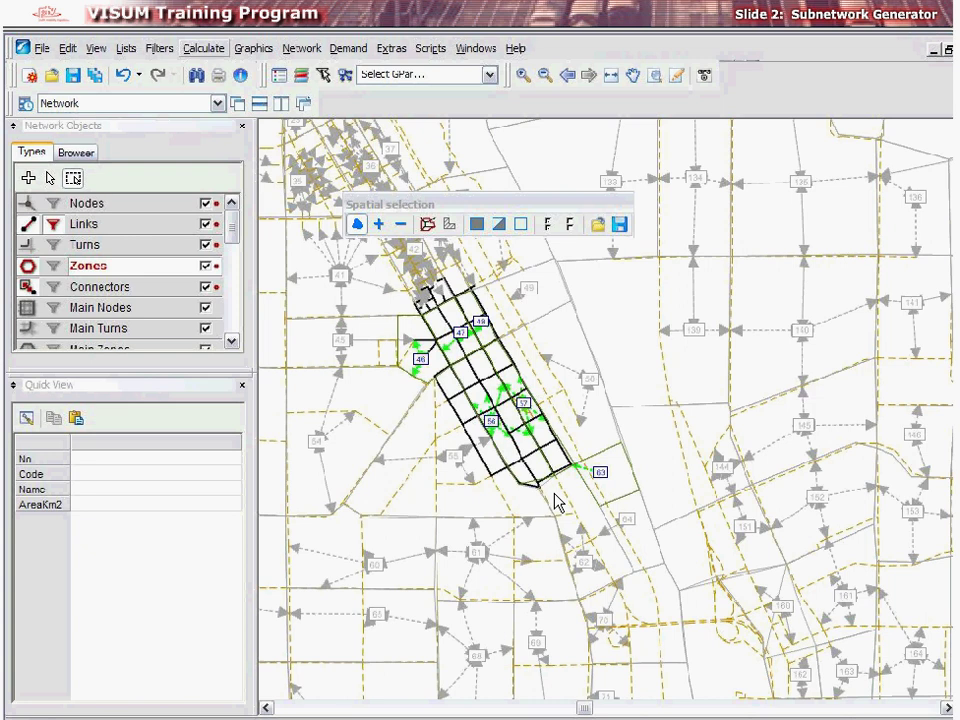
Set up the Subnetwork Generator with version file Subnetwork and line routes cut at the boundaries of the analysis polygon
left_click(206, 48)
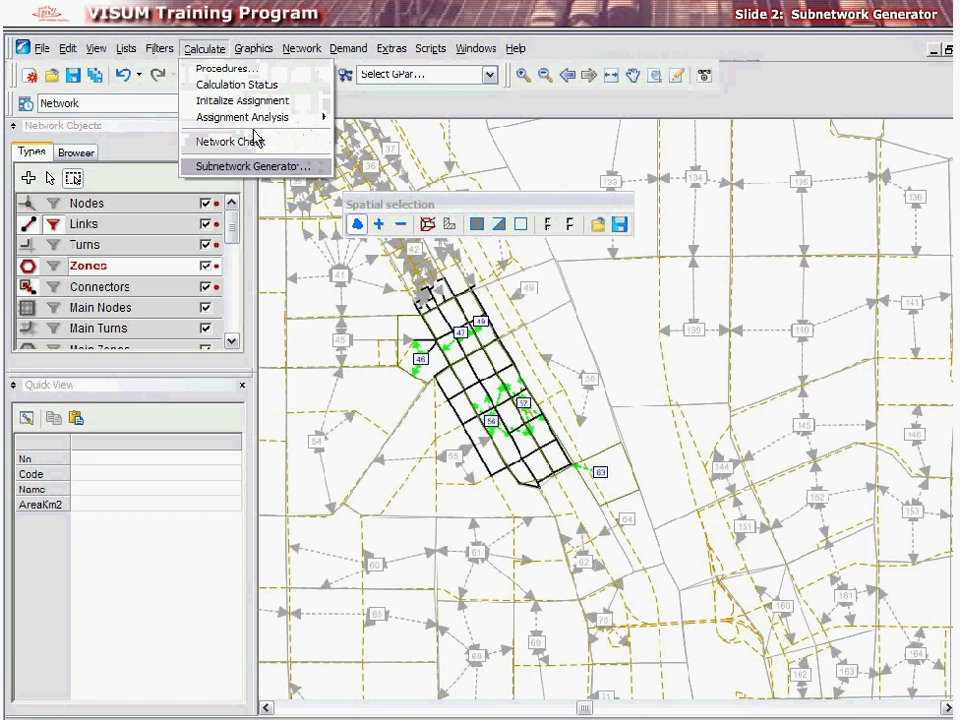
left_click(265, 166)
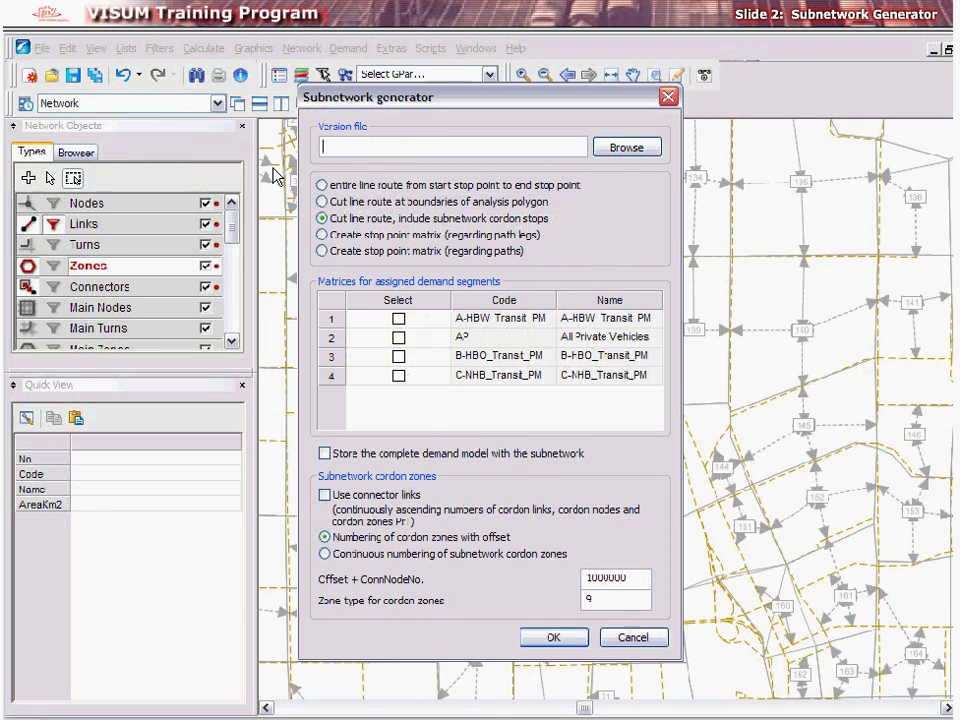
type("Subnetwork")
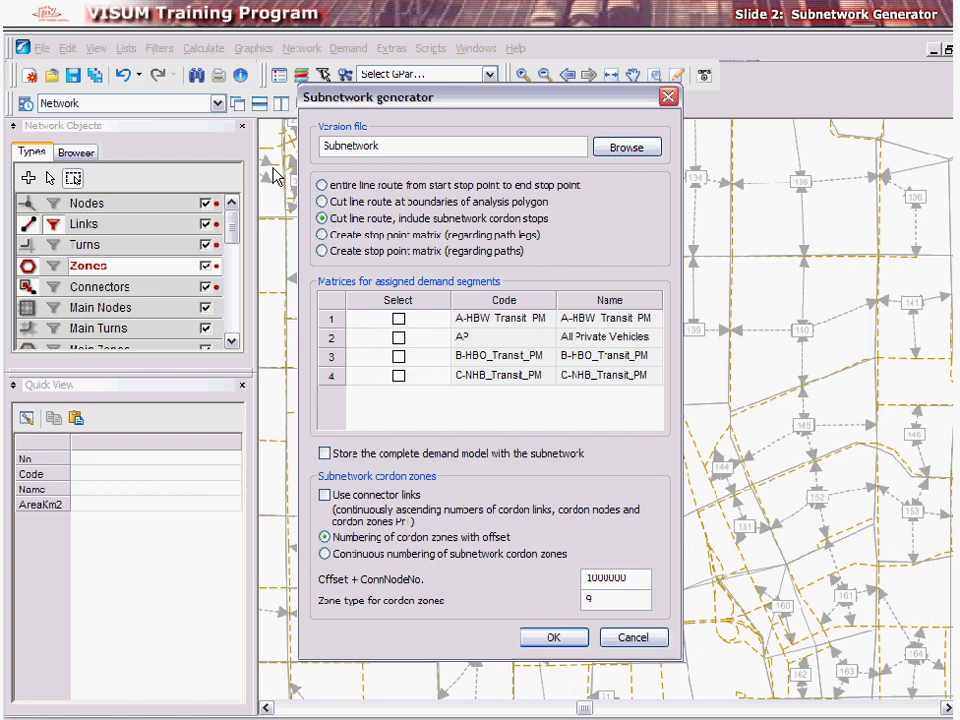
left_click(322, 202)
Include all four demand segment matrices, store the complete demand model with the subnetwork, and generate it
left_click(398, 318)
left_click(398, 337)
left_click(398, 356)
left_click(398, 375)
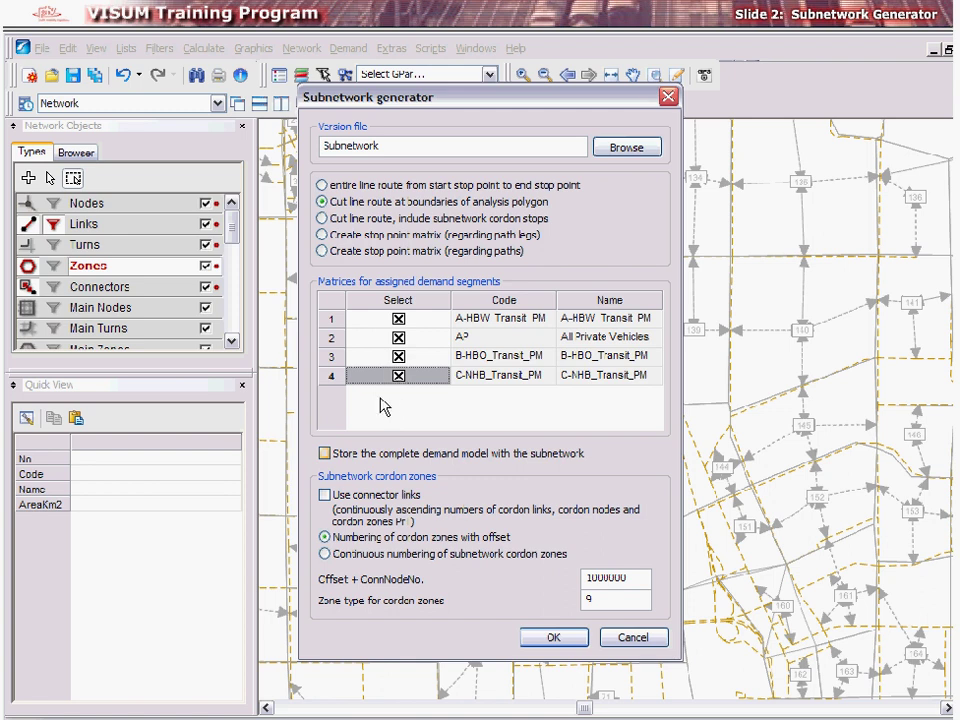
left_click(324, 454)
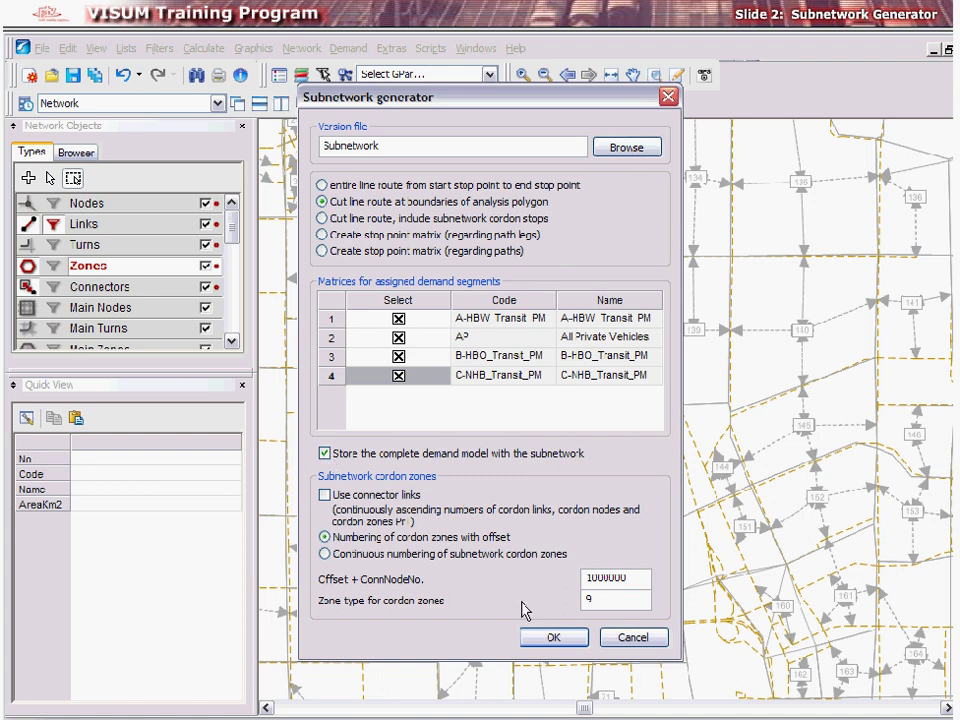
left_click(550, 634)
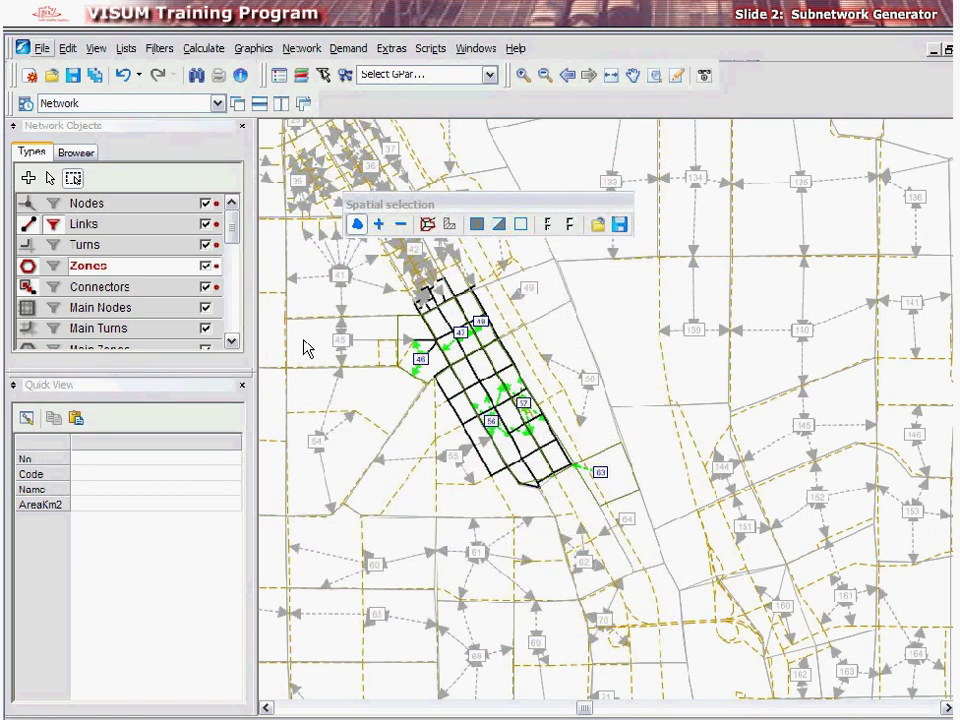
Open the generated Subnetwork version file
left_click(42, 48)
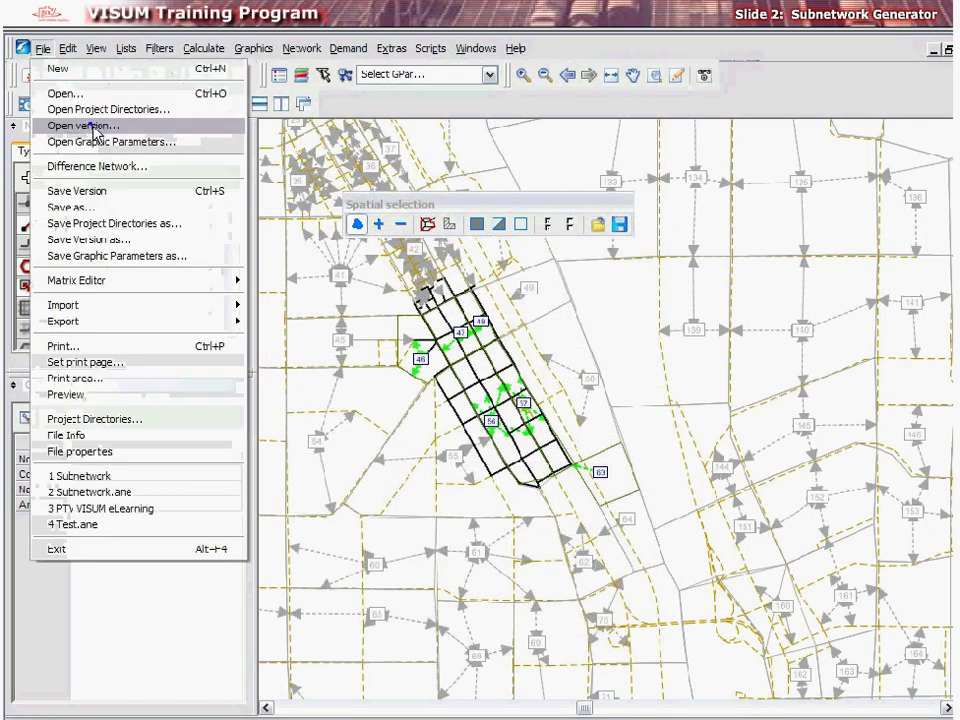
left_click(66, 94)
left_click(442, 418)
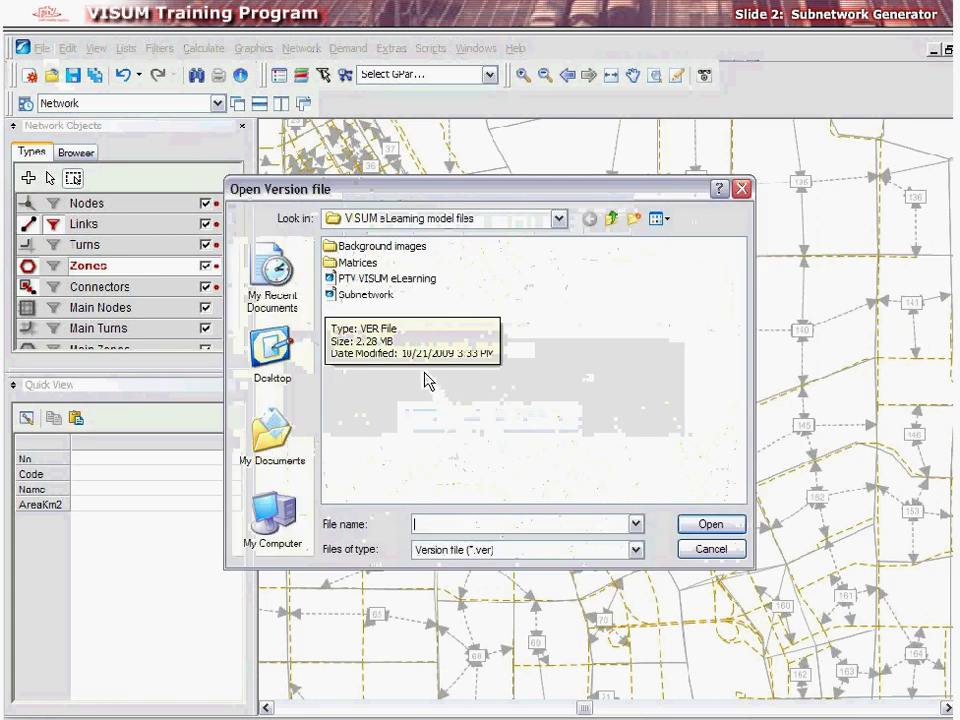
left_click(366, 294)
left_click(706, 524)
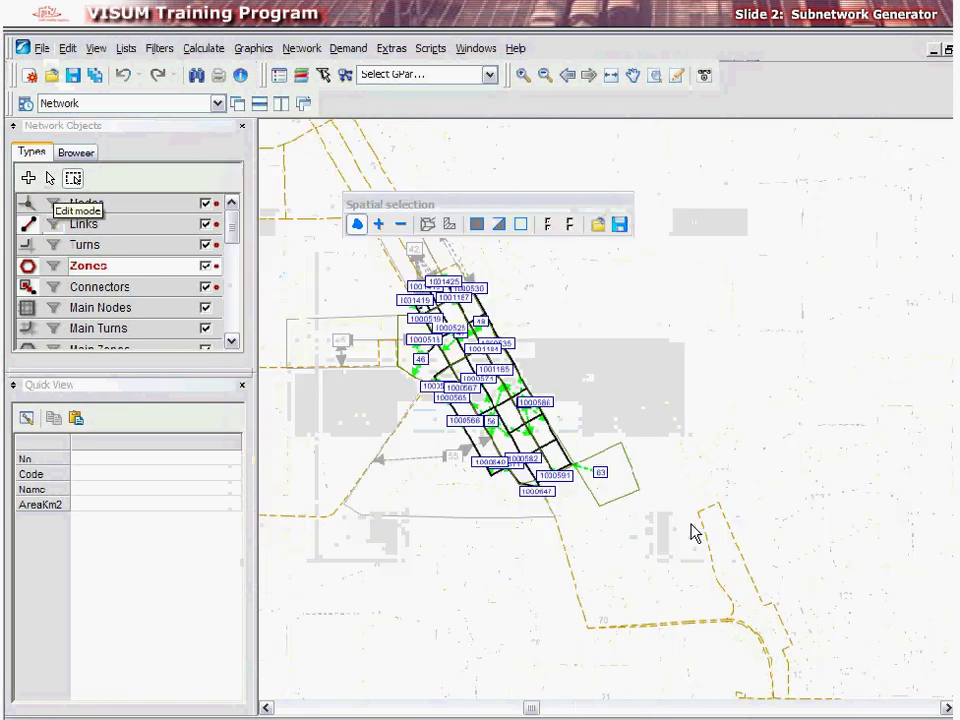
Inspect the attributes of two links inside the subnetwork
left_click(112, 226)
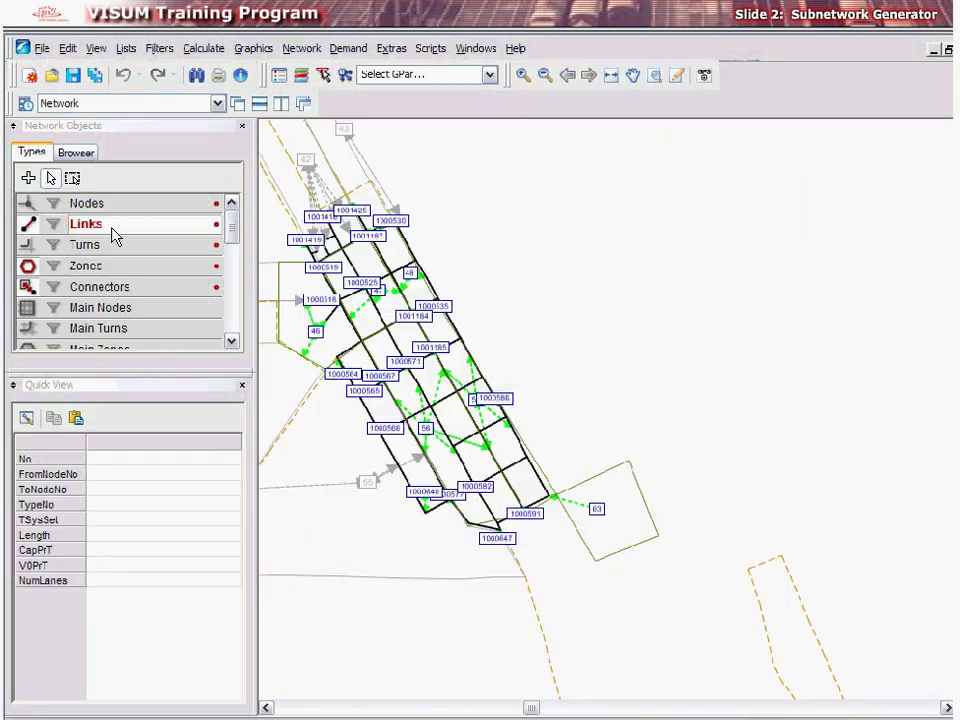
left_click(439, 396)
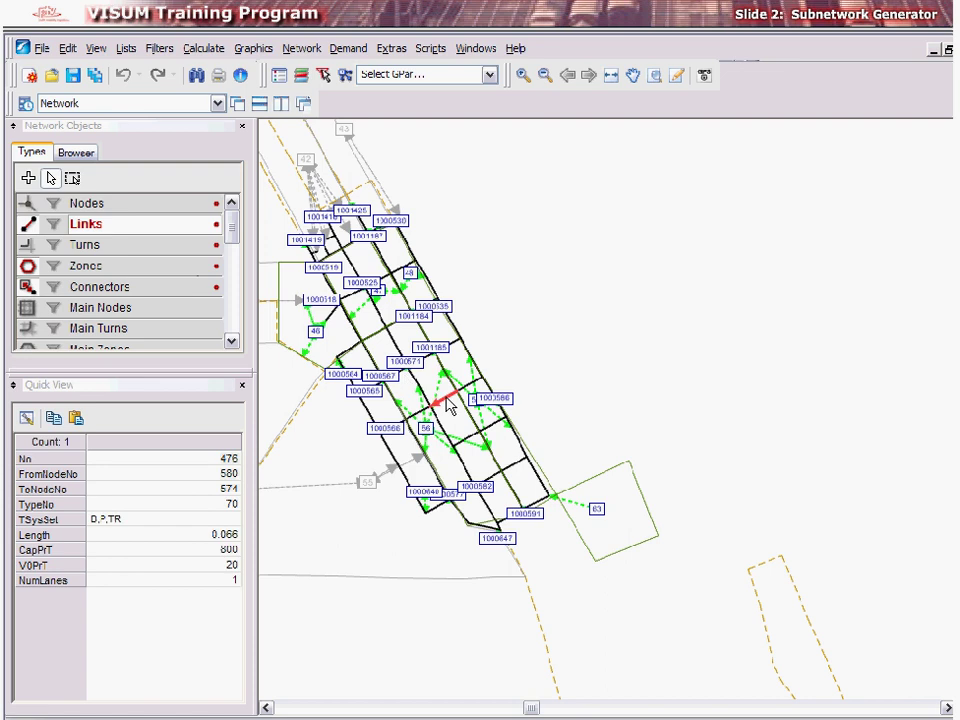
left_click(427, 458)
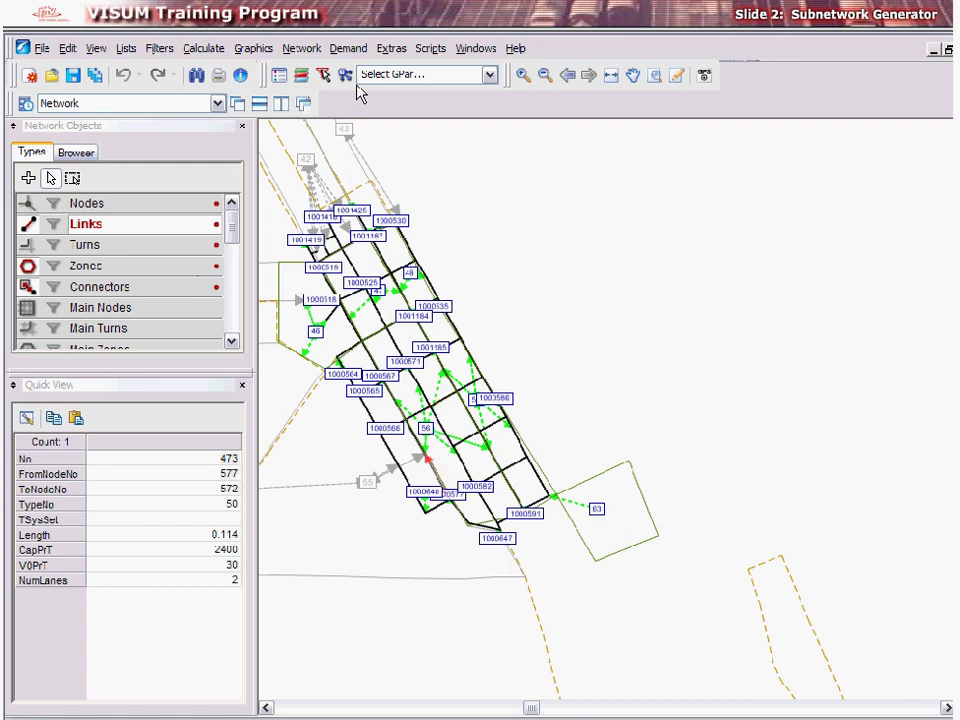
Review the list of demand matrices stored with the subnetwork and close it
left_click(349, 48)
left_click(372, 124)
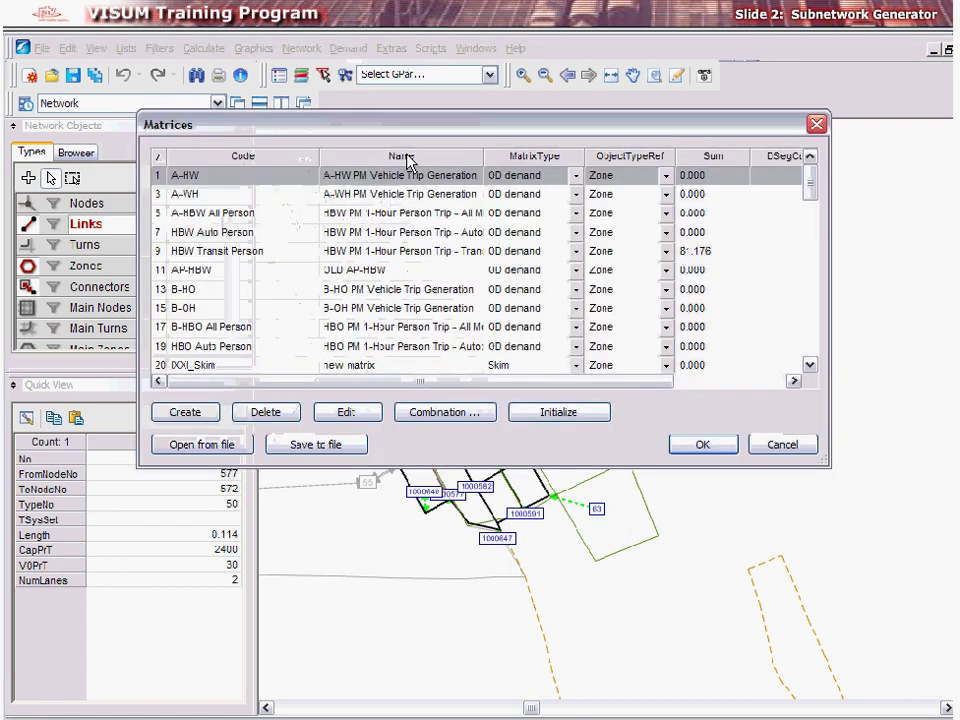
left_click(702, 442)
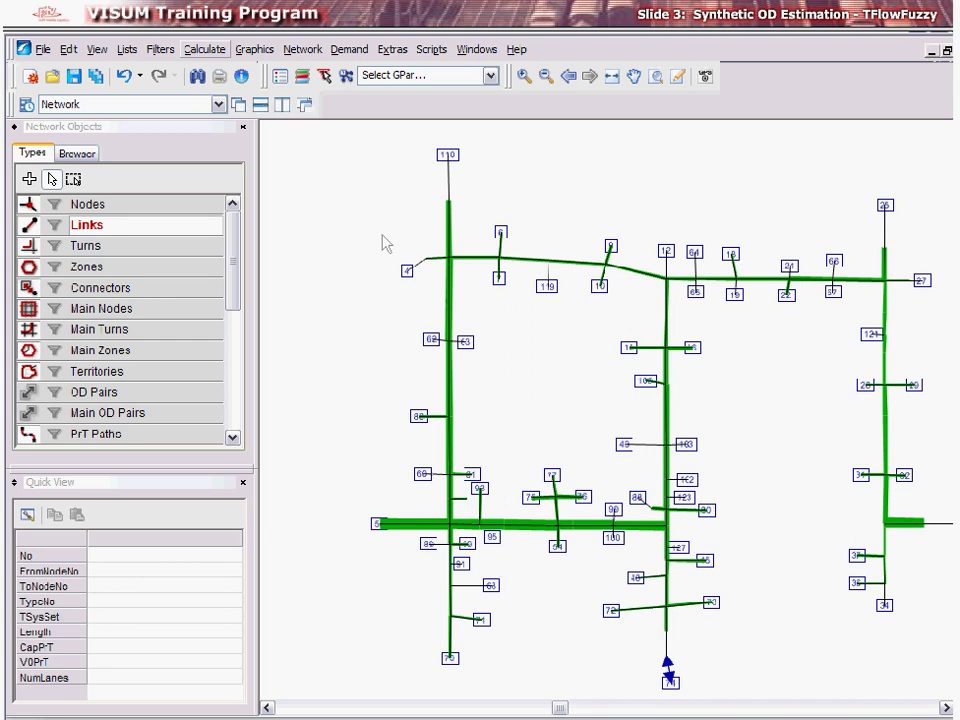
View the assignment analysis chart comparing observed and modelled volumes, and close it
left_click(205, 49)
mouse_move(322, 120)
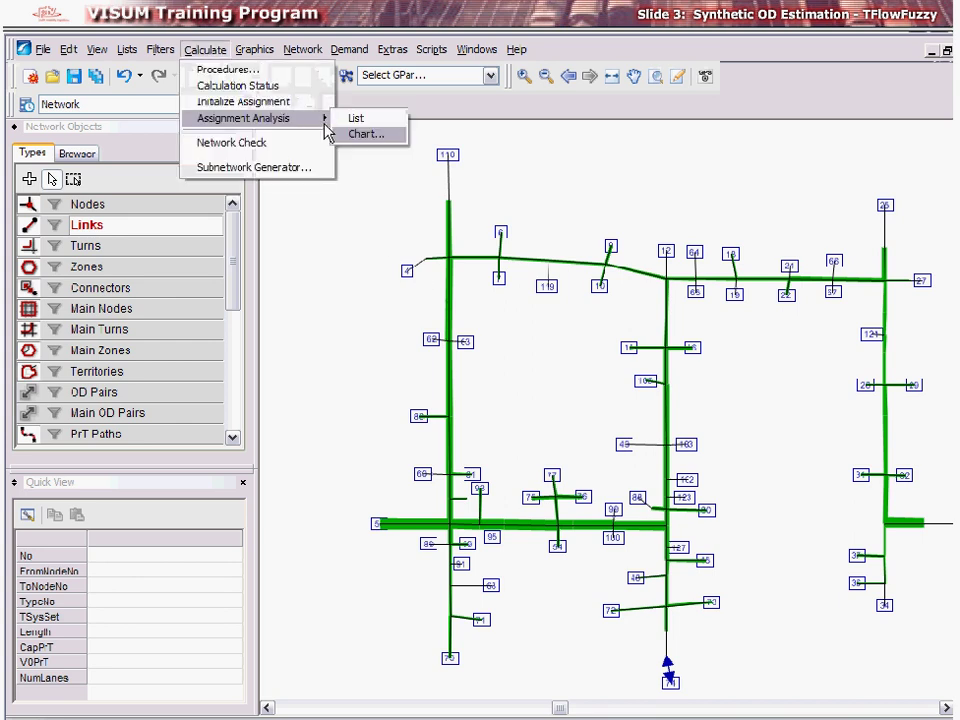
left_click(362, 135)
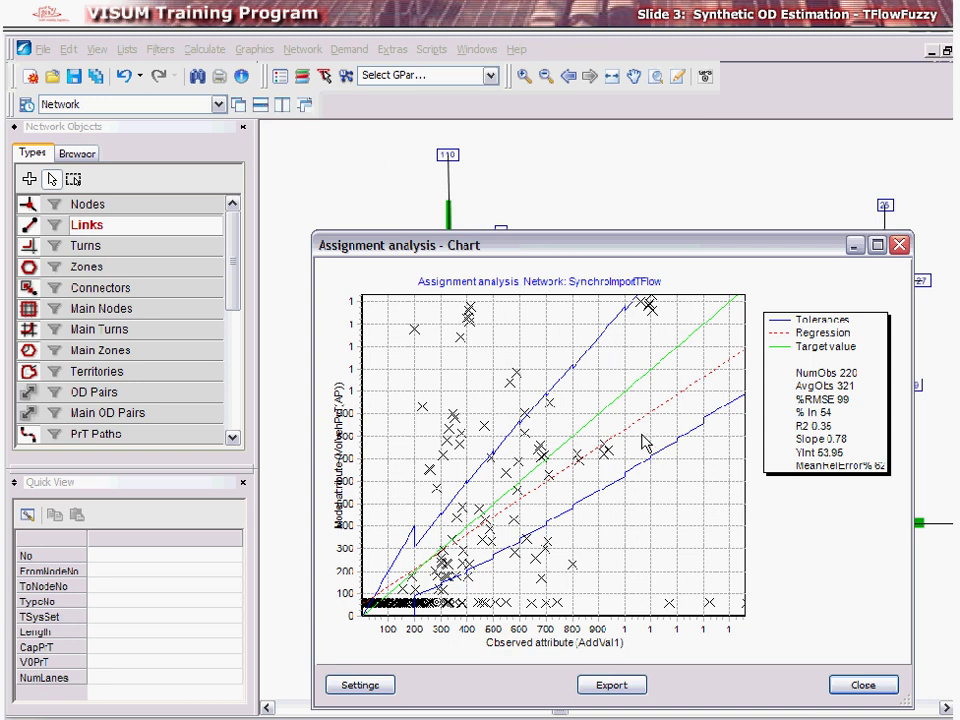
left_click(866, 684)
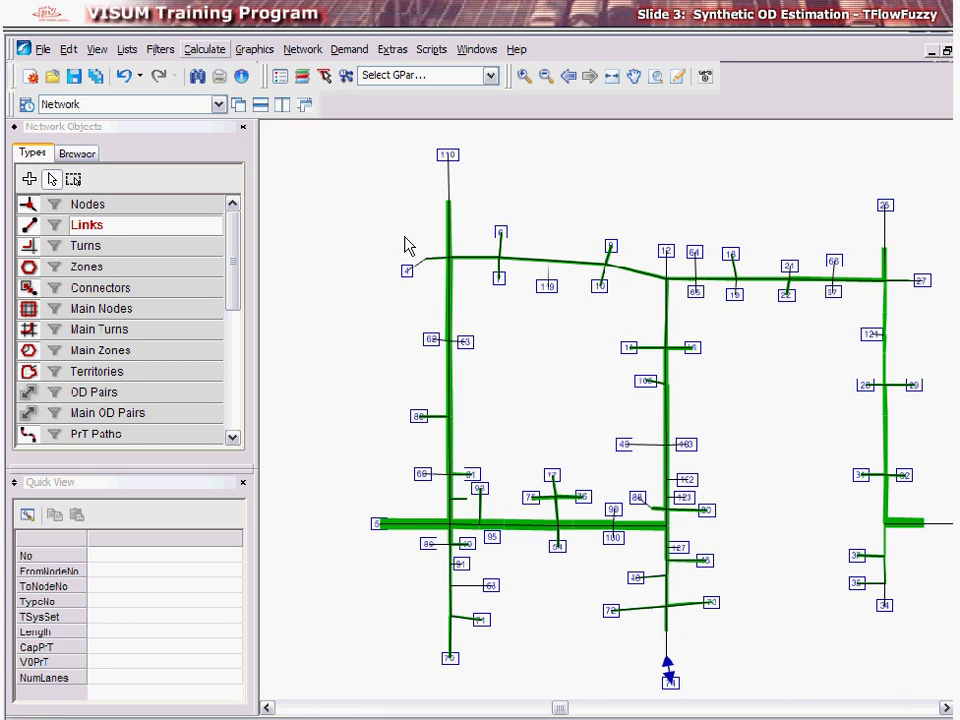
Add a Demand Matrix Correction (TFlowFuzzy) operation to the procedure sequence and assign the C Car demand segment to it
left_click(204, 49)
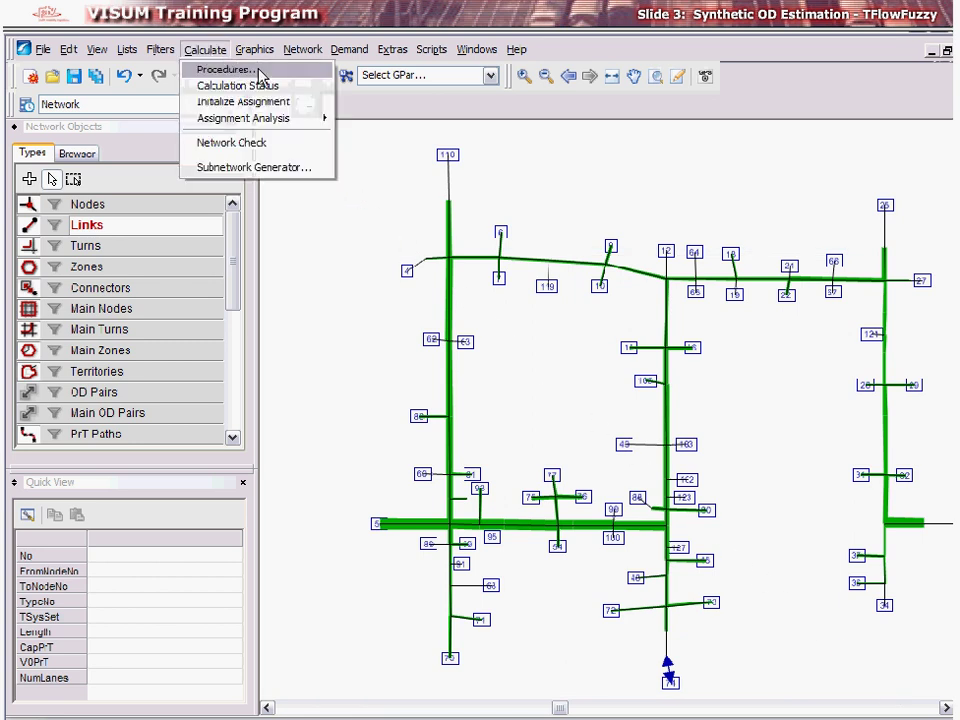
left_click(212, 66)
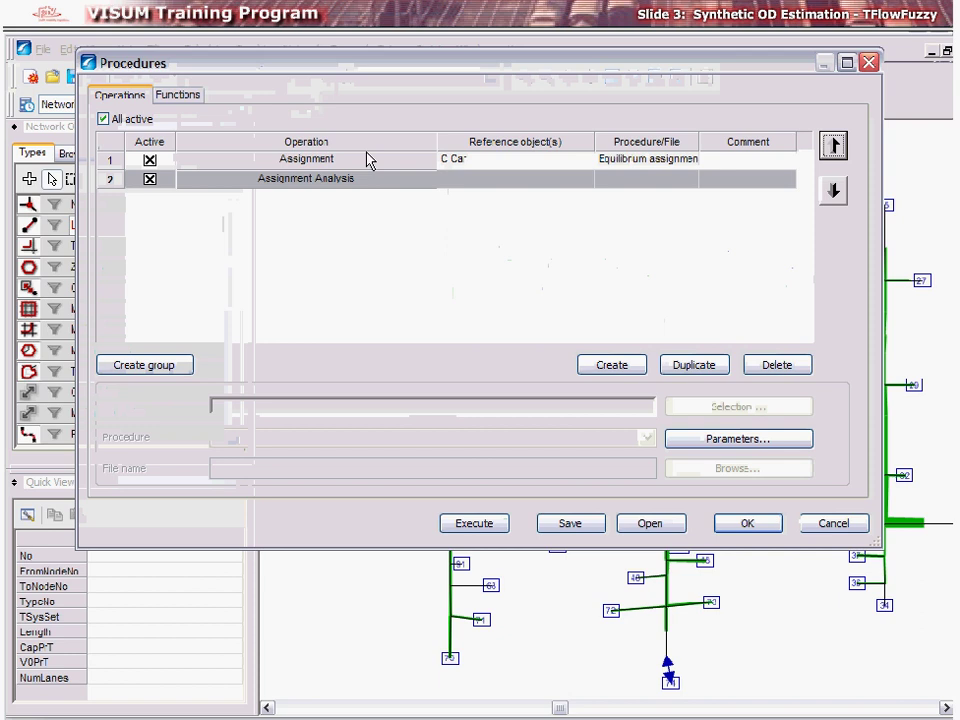
left_click(632, 366)
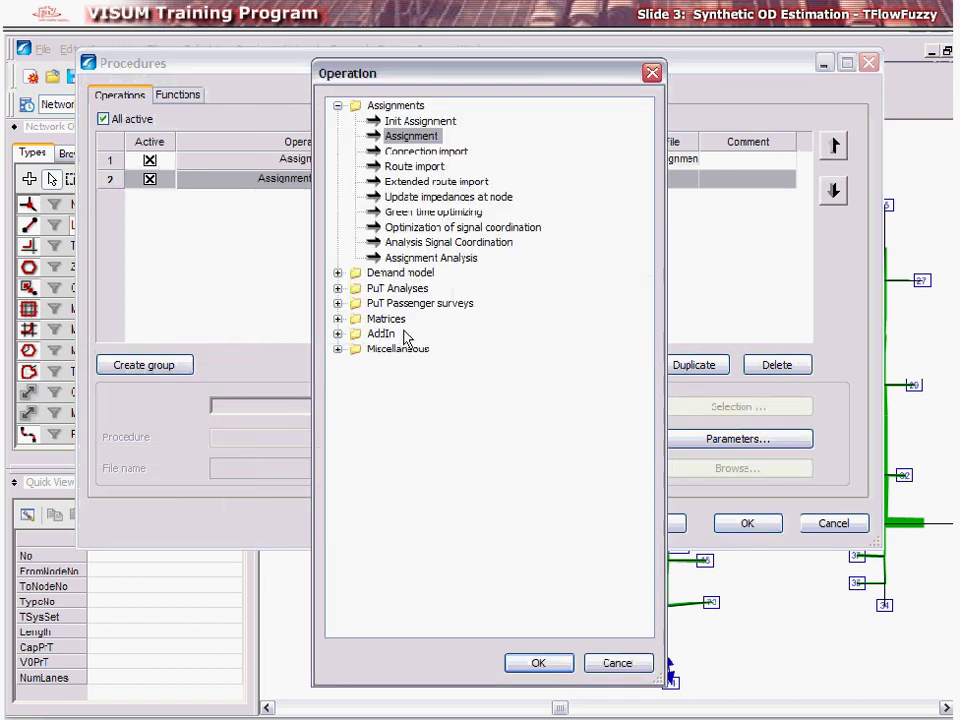
left_click(338, 318)
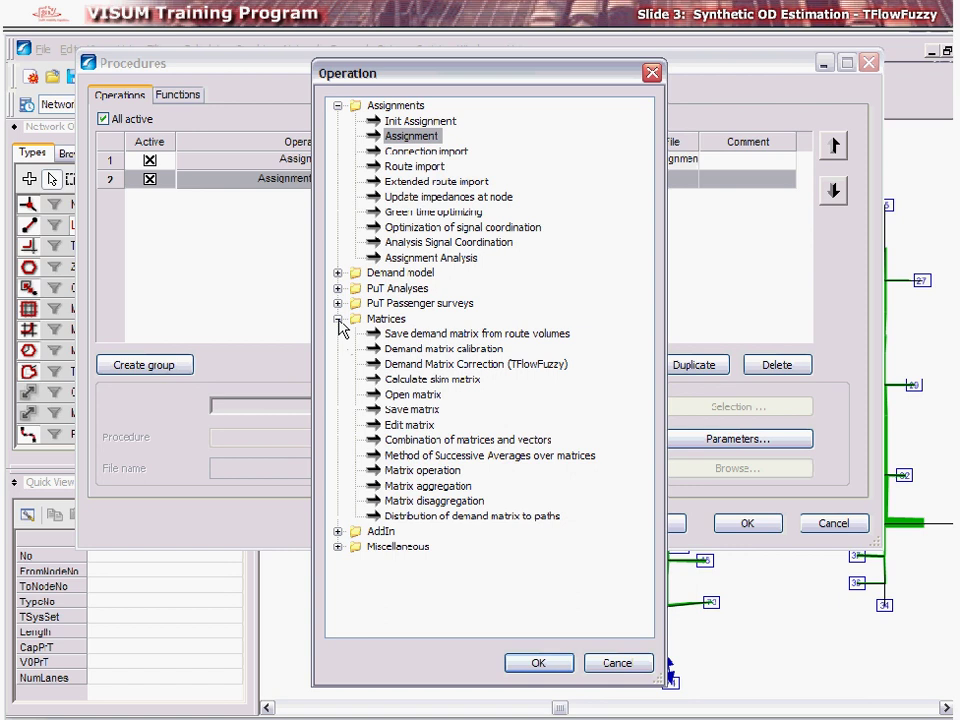
left_click(420, 364)
left_click(555, 667)
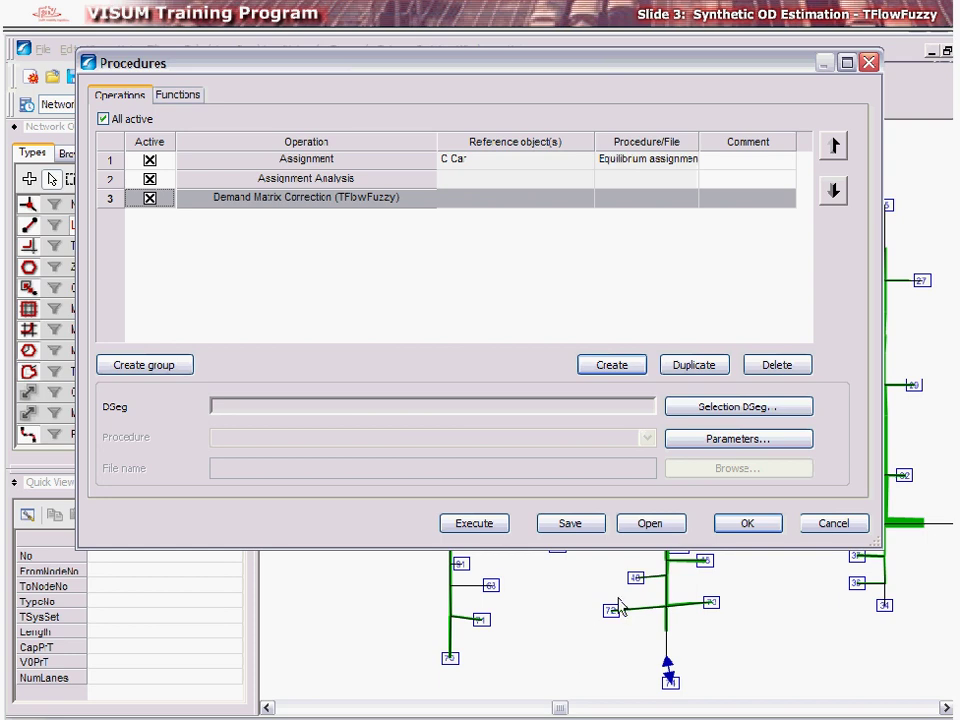
left_click(800, 411)
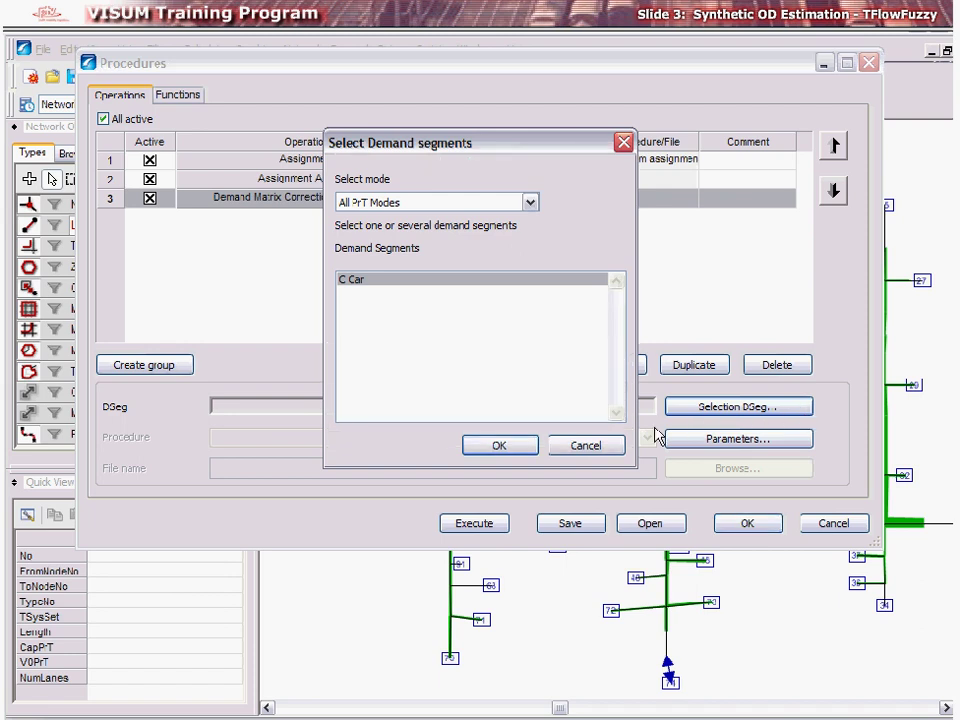
left_click(516, 451)
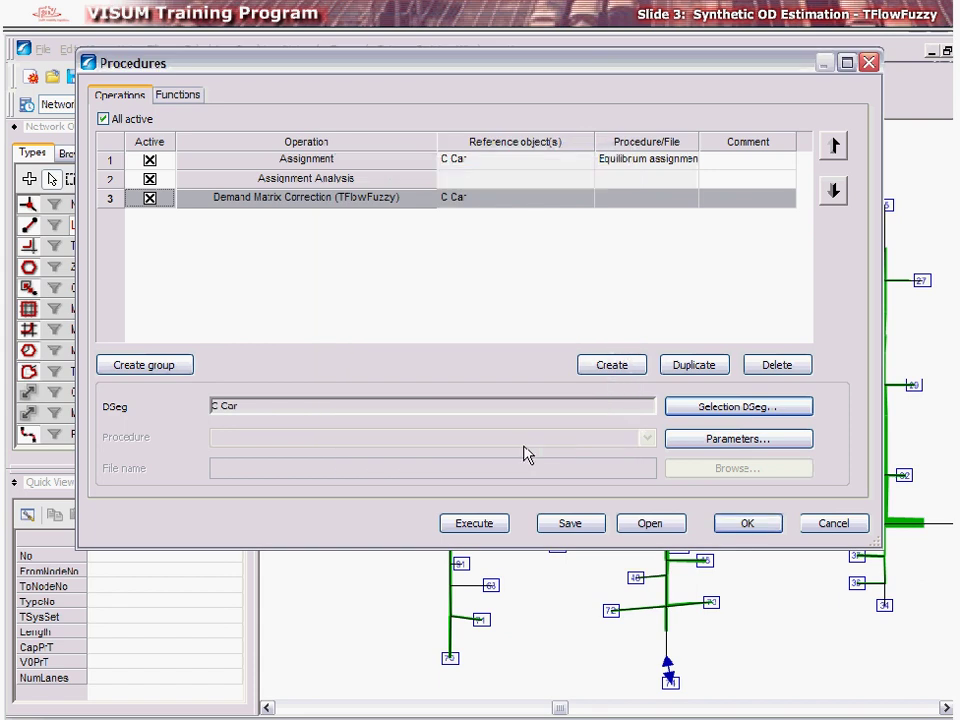
Configure TFlowFuzzy to use counted link volumes, only network objects with volume > 0 and counted value > 0, and protocol level 1 (low)
left_click(691, 442)
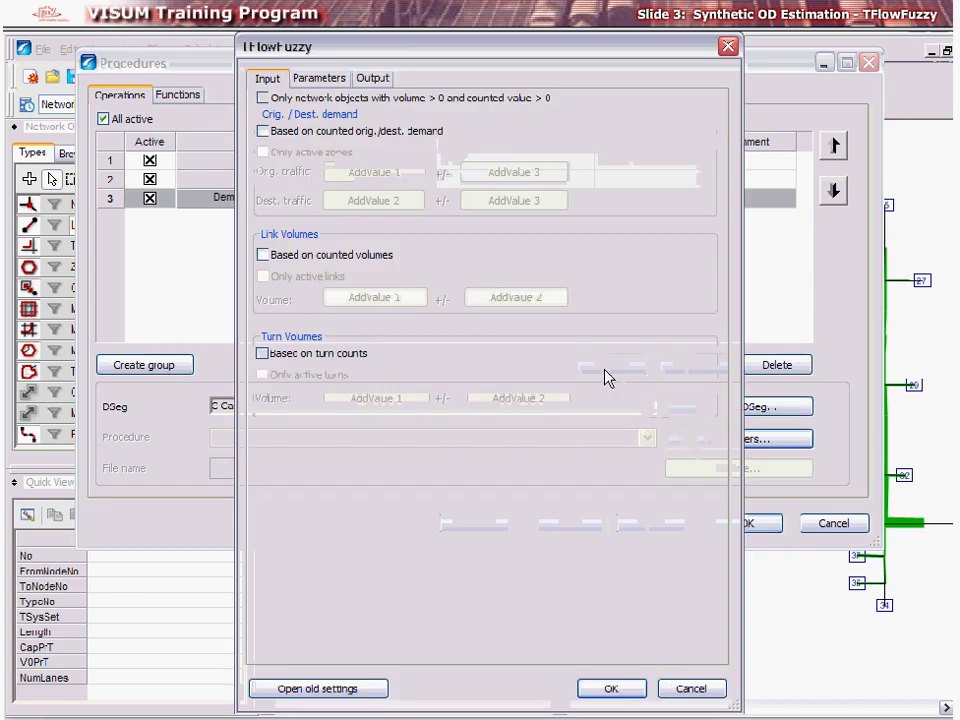
left_click(263, 98)
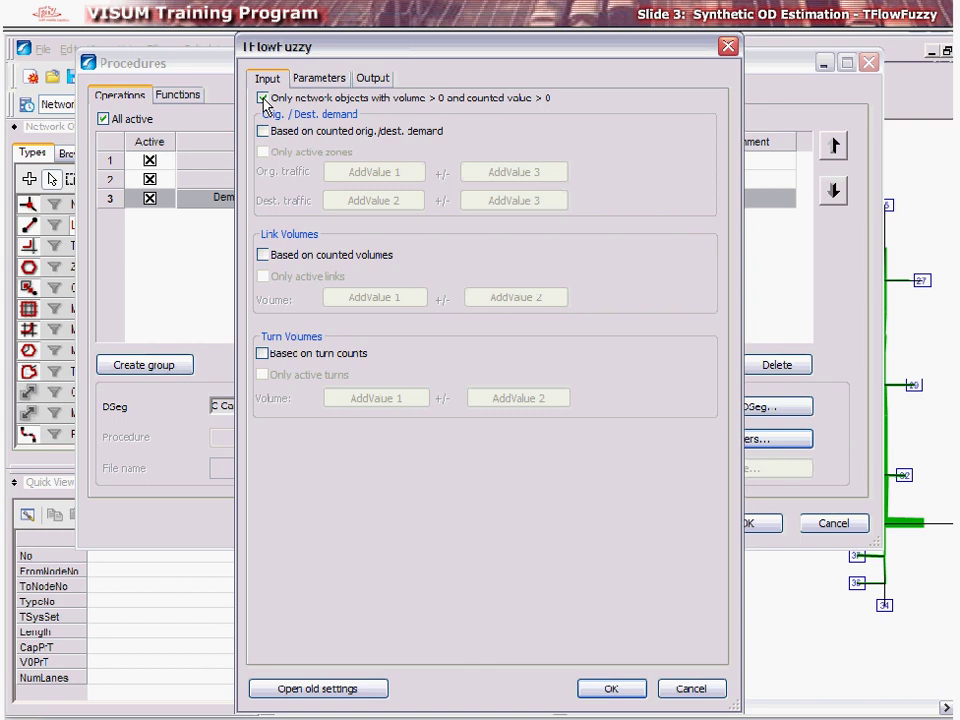
left_click(263, 131)
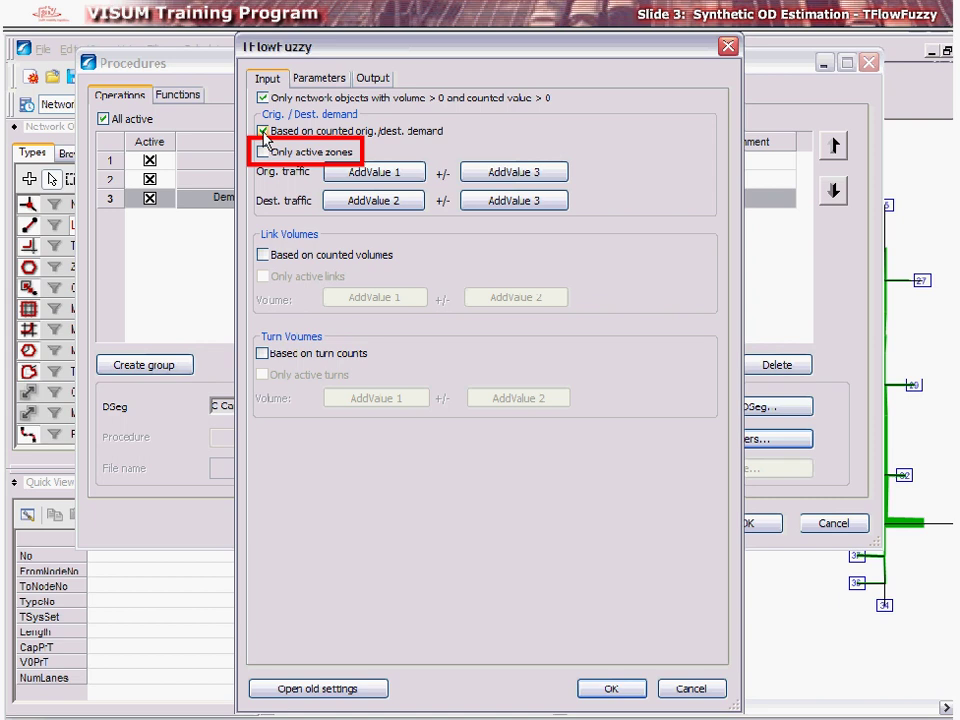
left_click(263, 132)
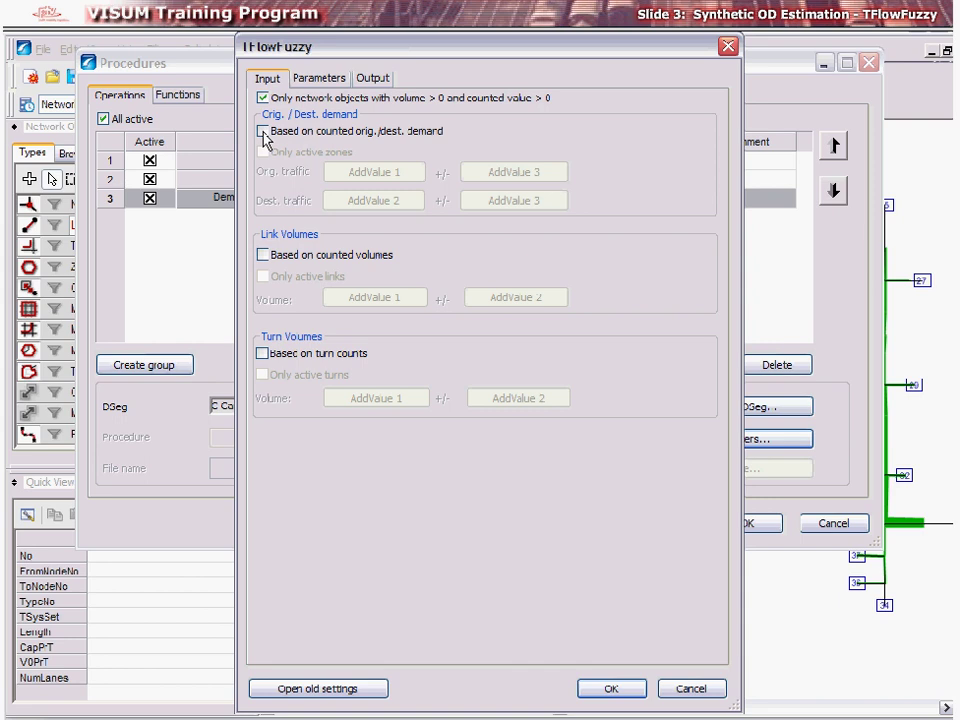
left_click(263, 255)
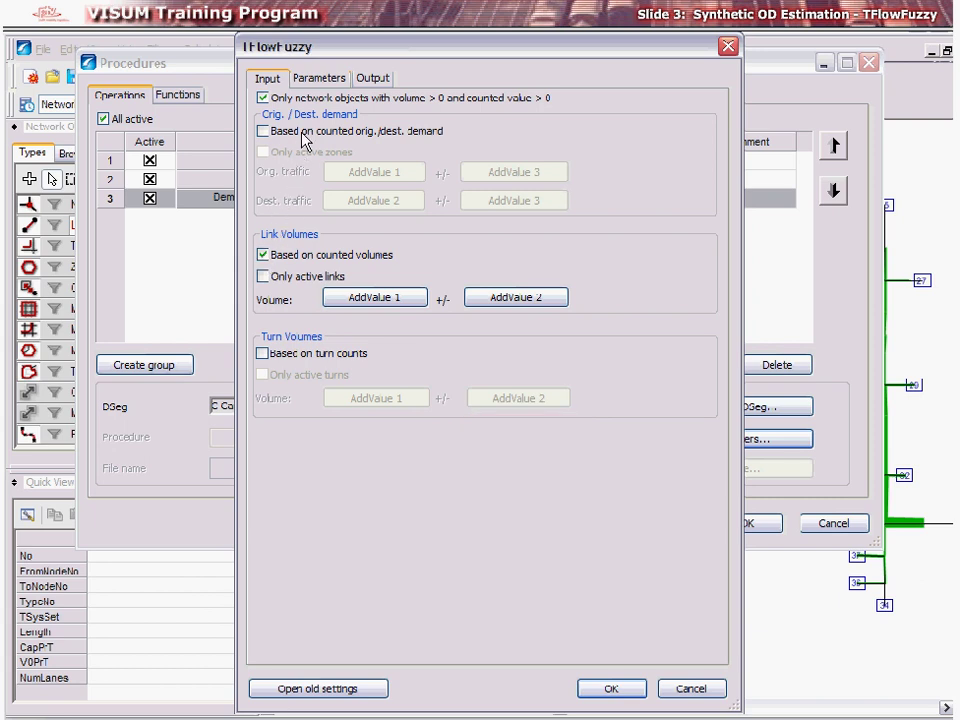
left_click(320, 80)
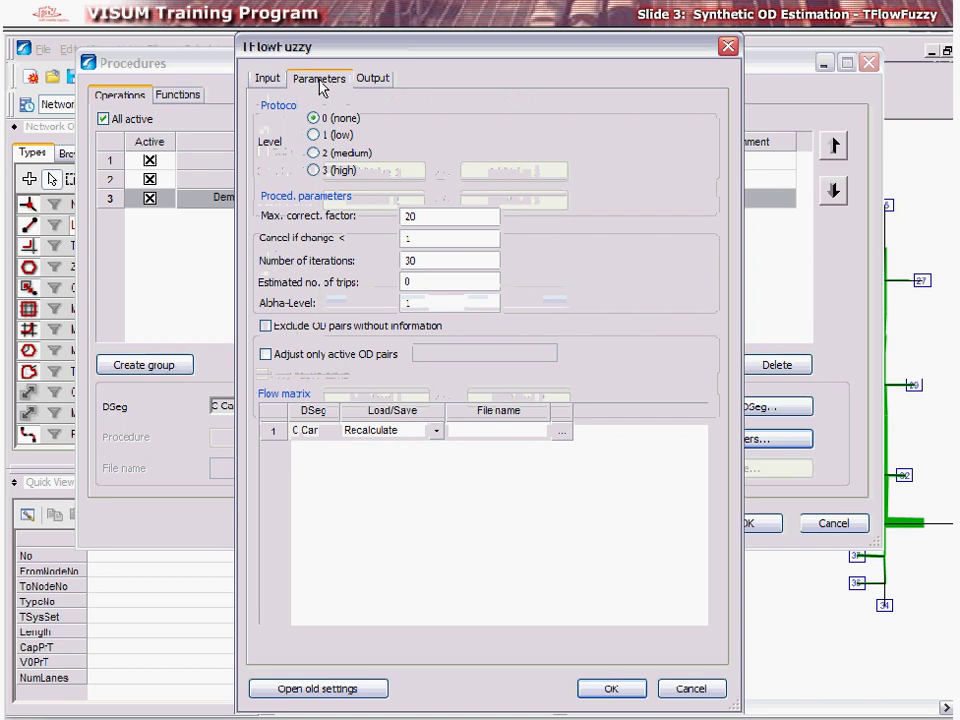
left_click(314, 135)
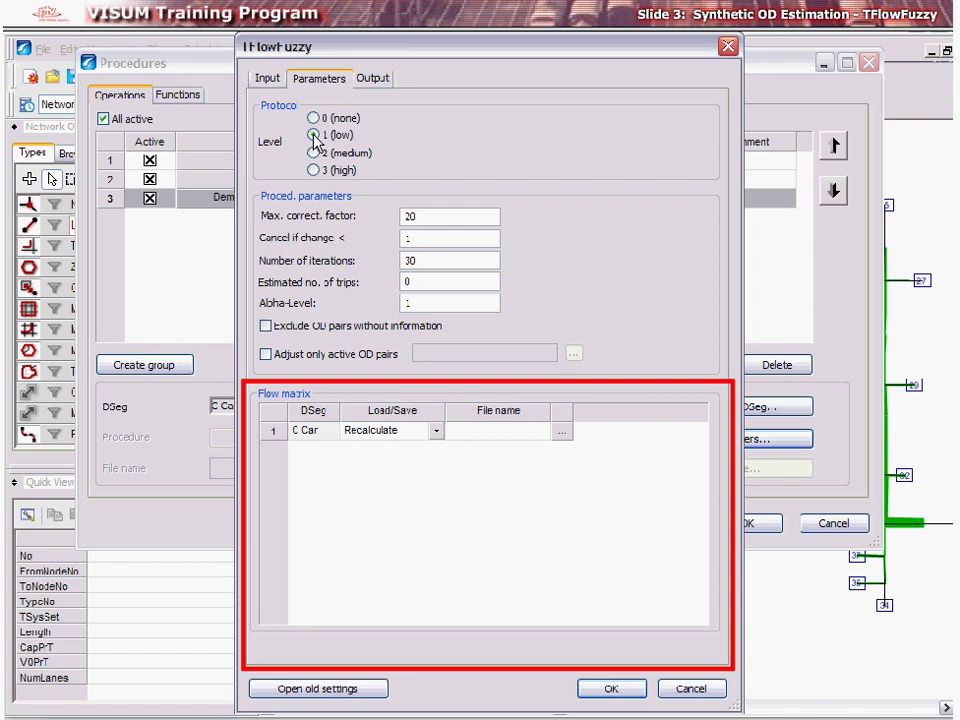
left_click(375, 82)
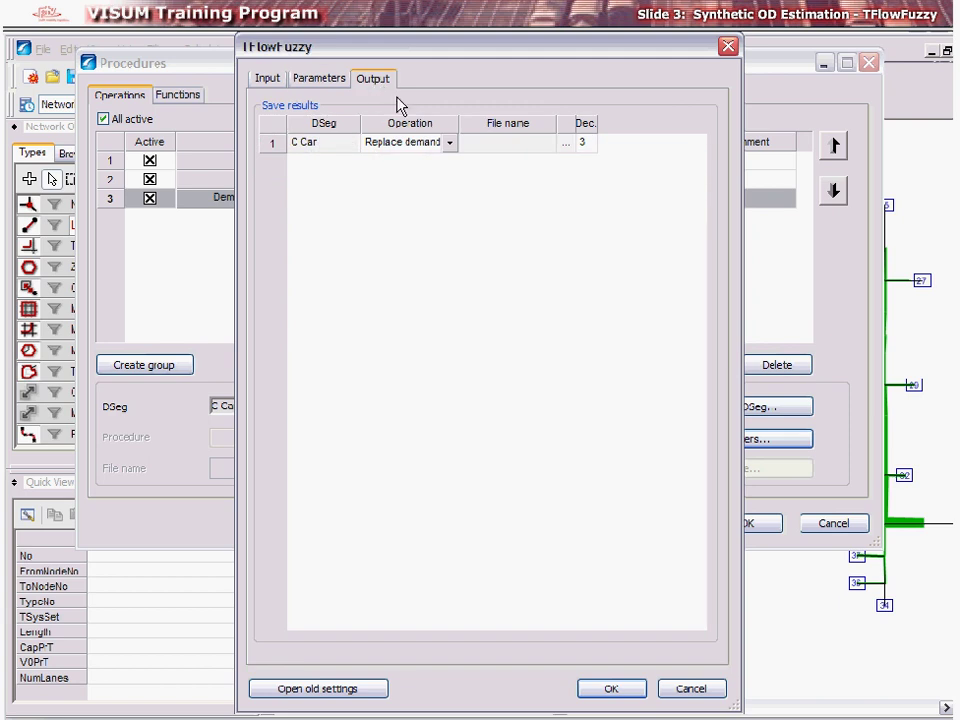
left_click(450, 143)
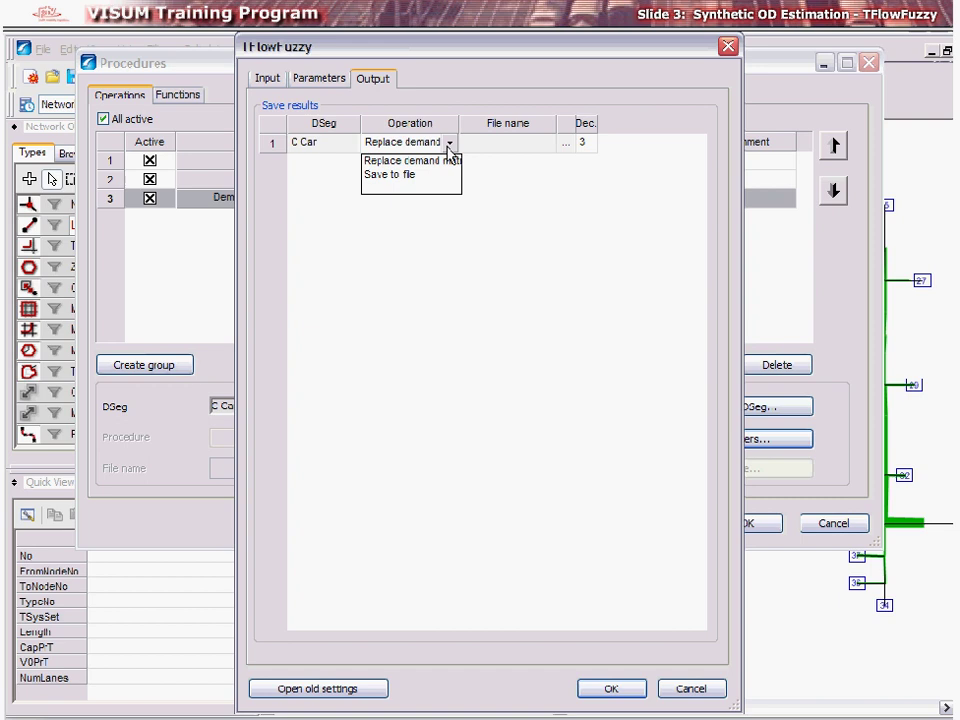
left_click(412, 175)
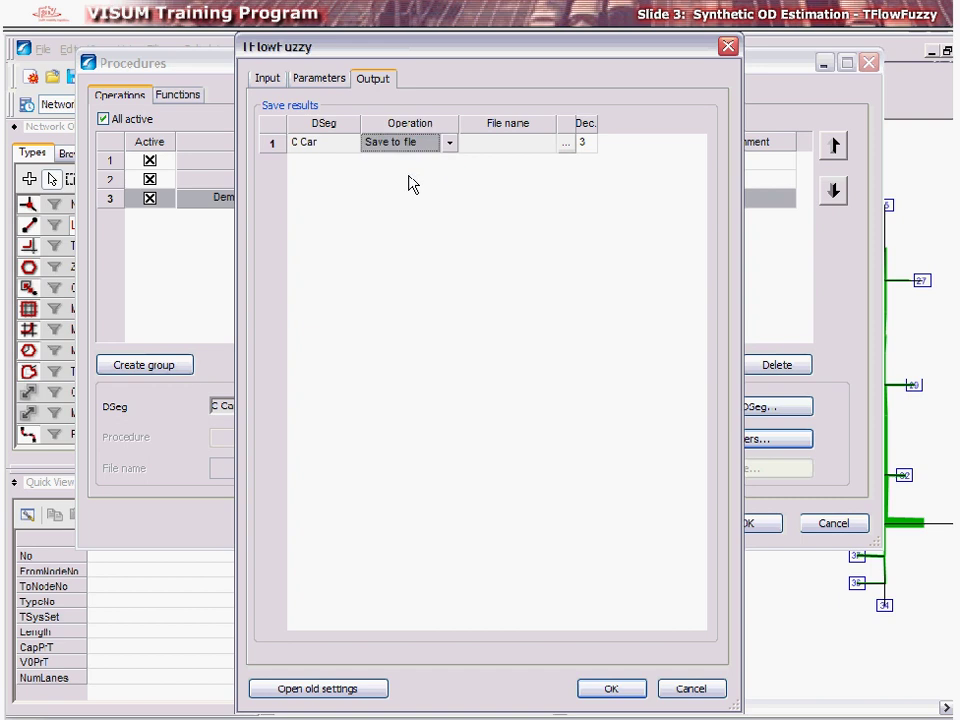
left_click(566, 144)
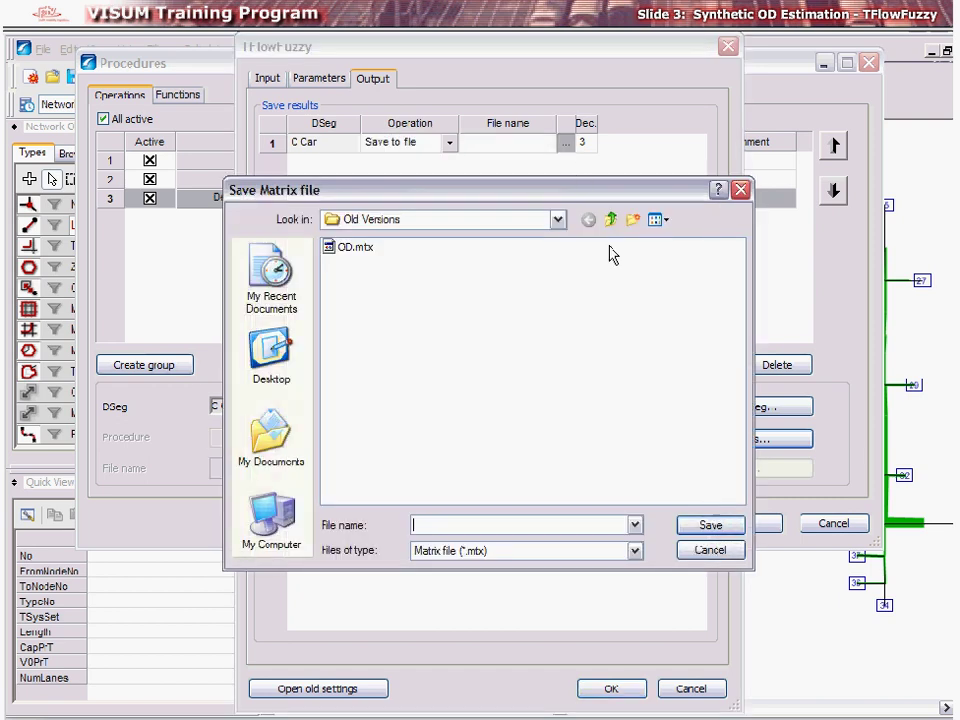
left_click(727, 549)
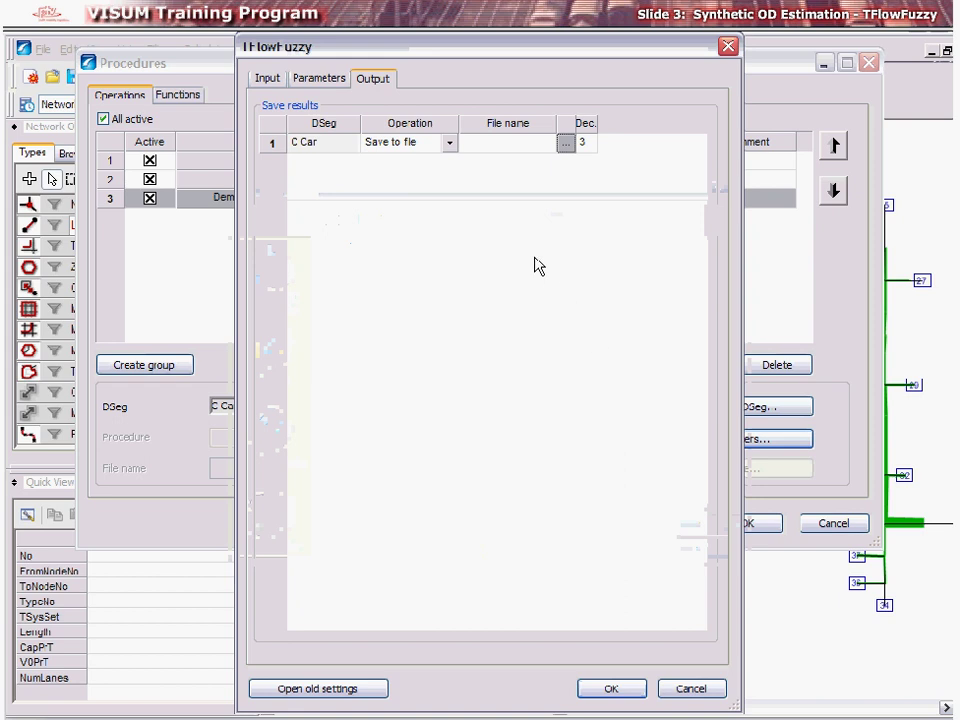
left_click(449, 145)
left_click(435, 161)
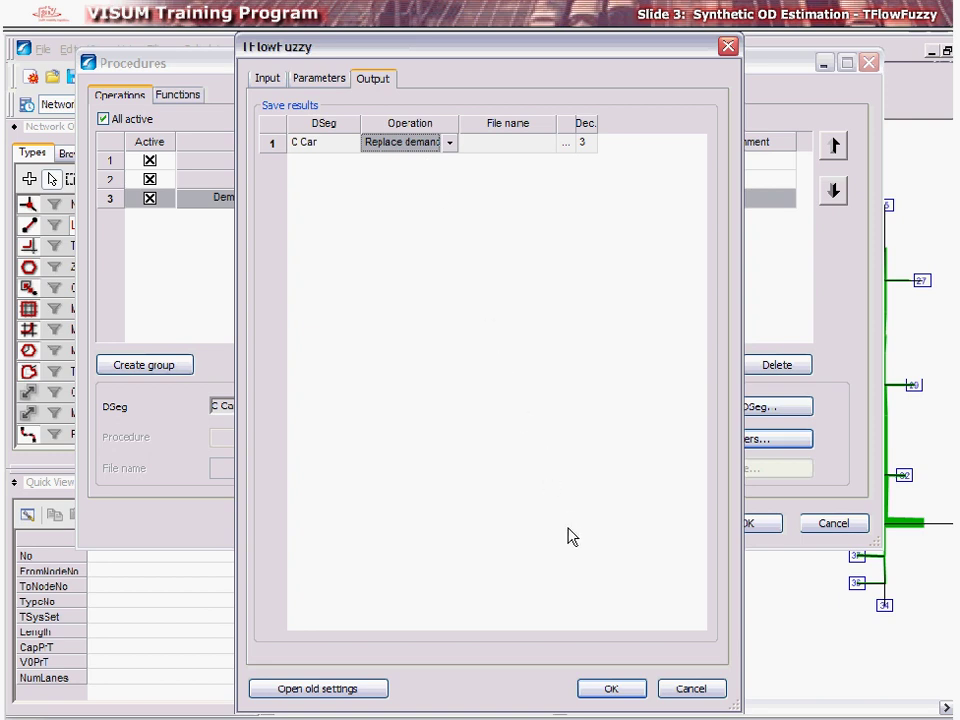
Accept the TFlowFuzzy settings and execute only the Demand Matrix Correction operation, with Assignment and Assignment Analysis deactivated
left_click(612, 686)
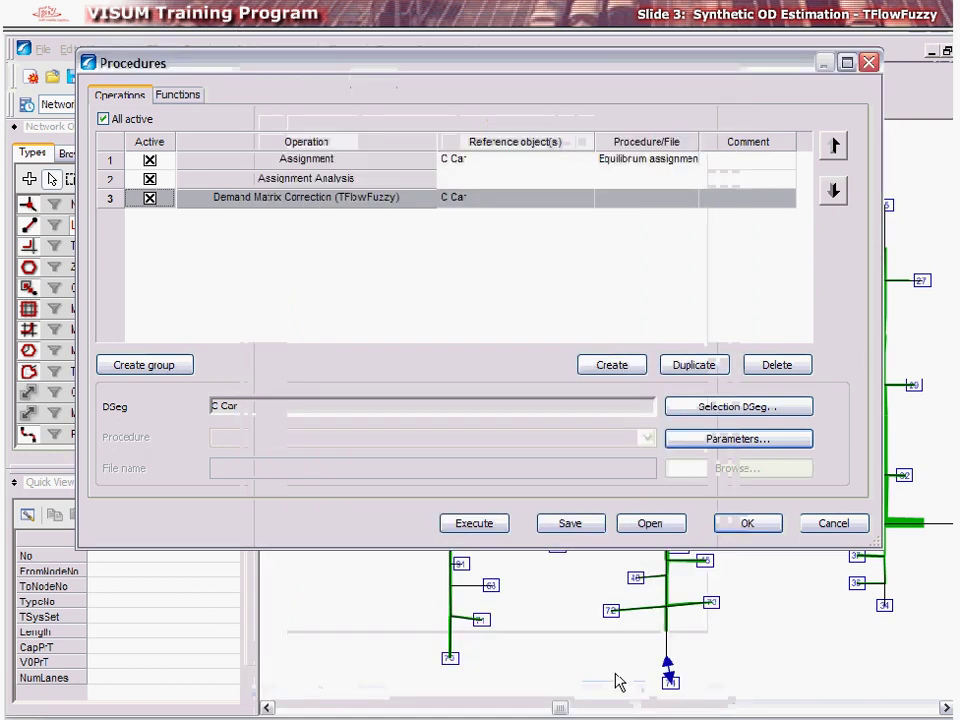
left_click(149, 160)
left_click(149, 179)
left_click(178, 205)
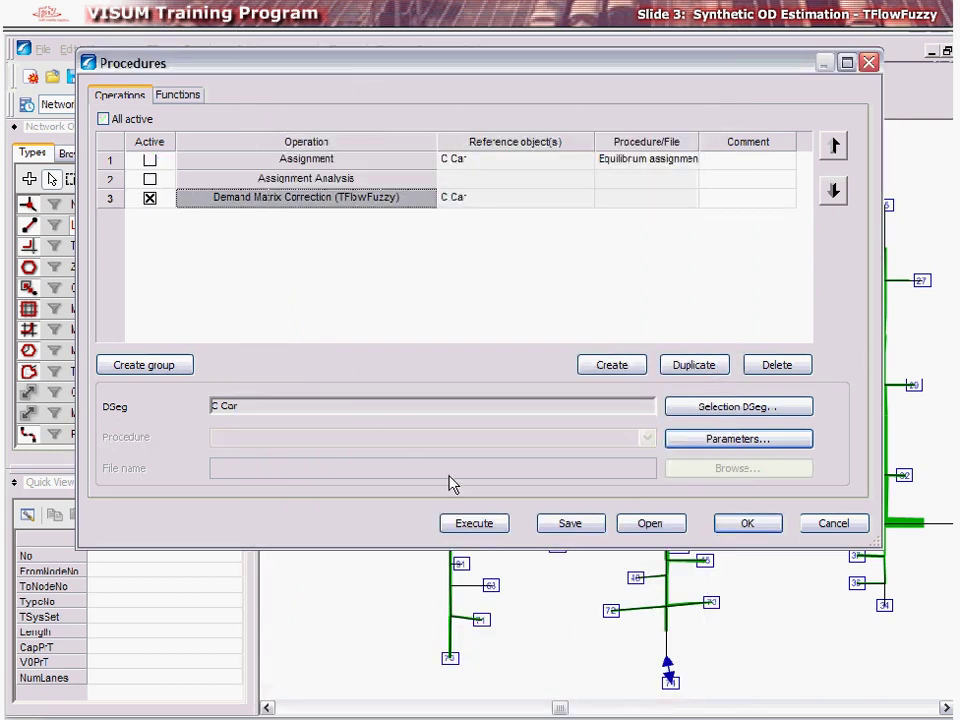
left_click(485, 523)
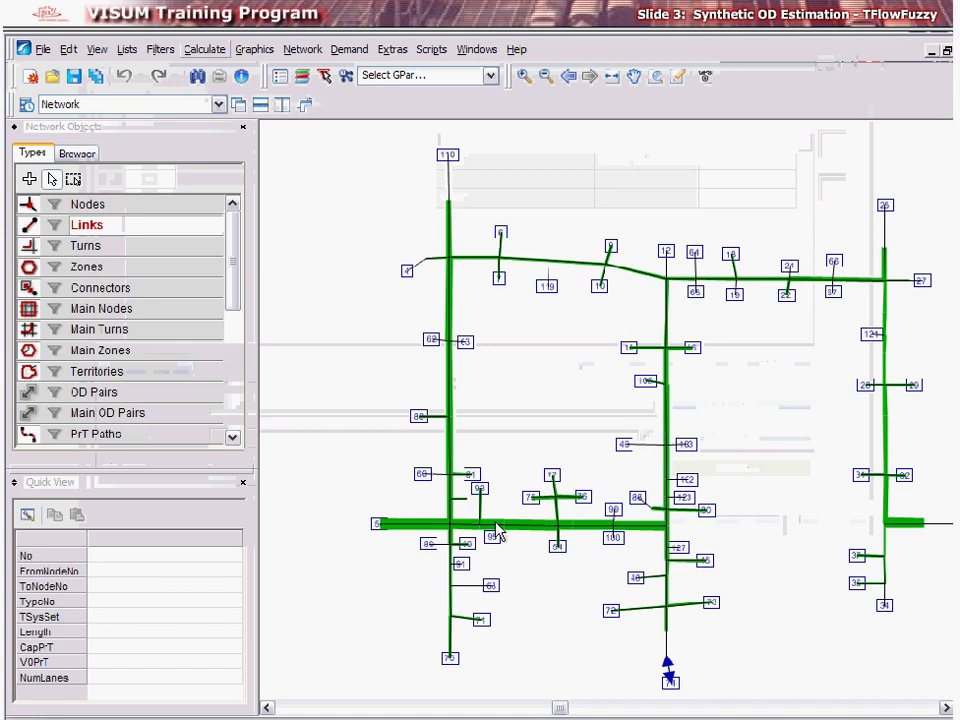